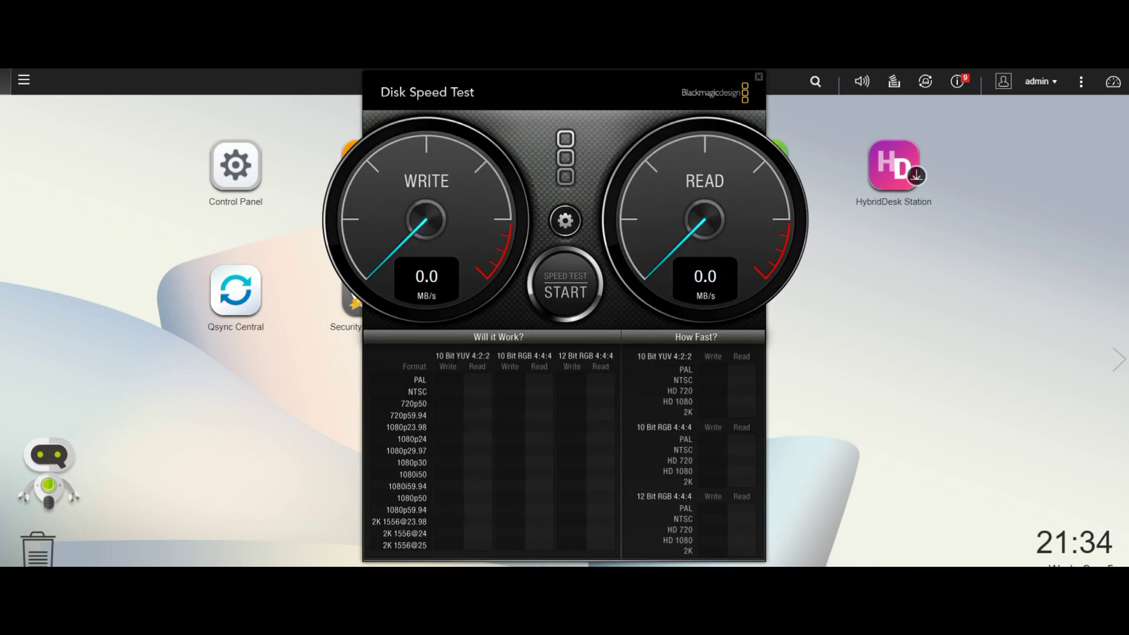
Set the surveillance (S:) network share as the target drive, run the disk speed test on it, and stop the test.
click(565, 221)
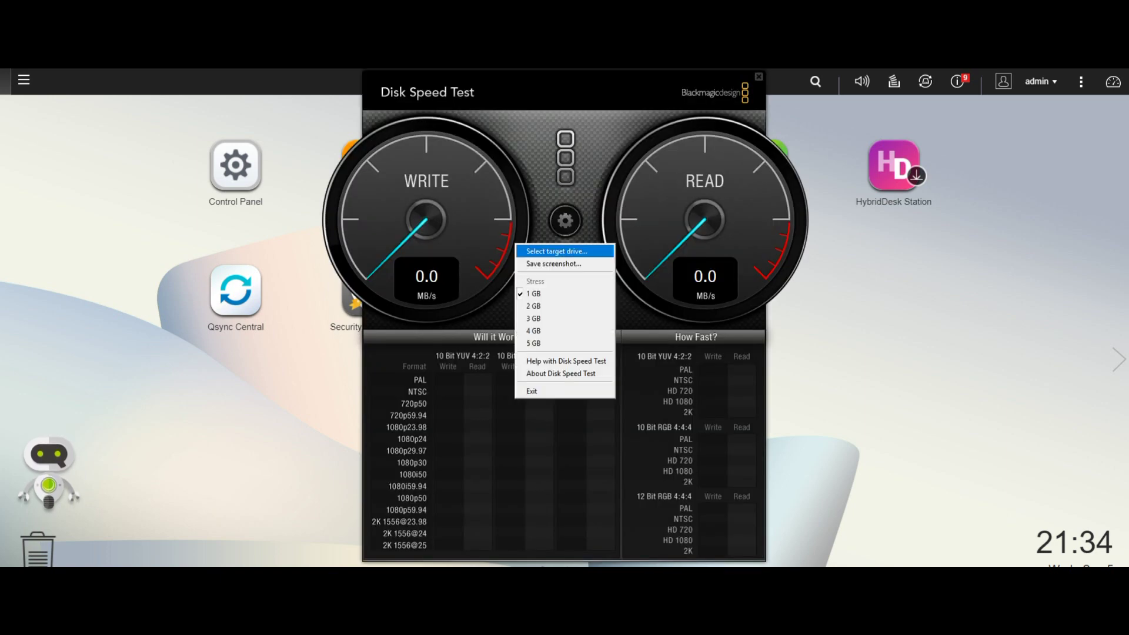
click(556, 251)
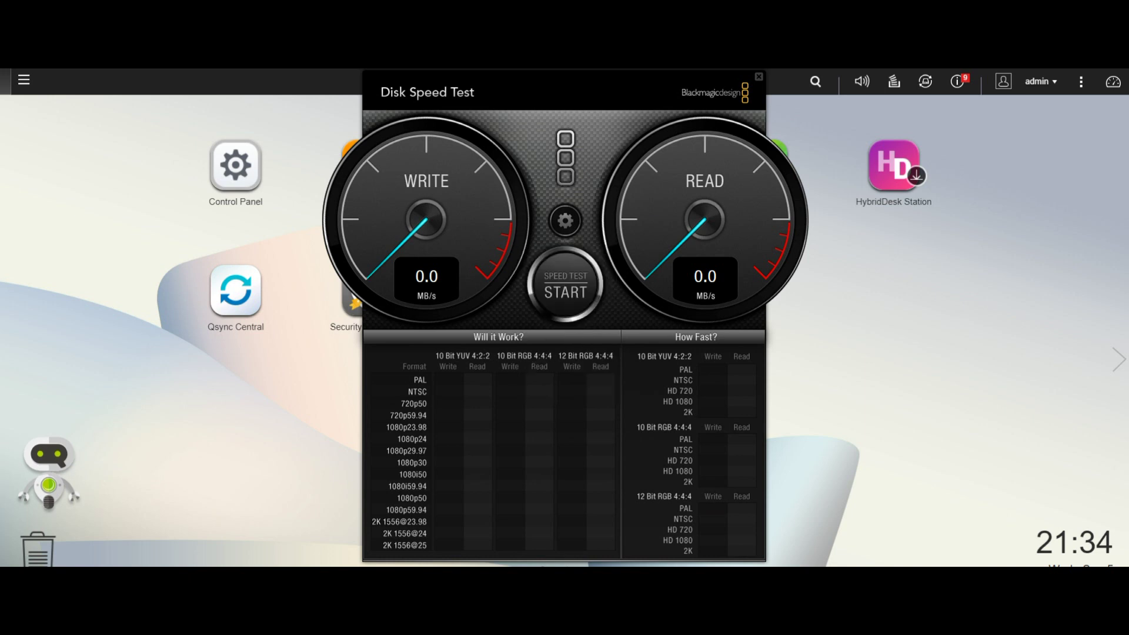
scroll(544, 321, down, 3)
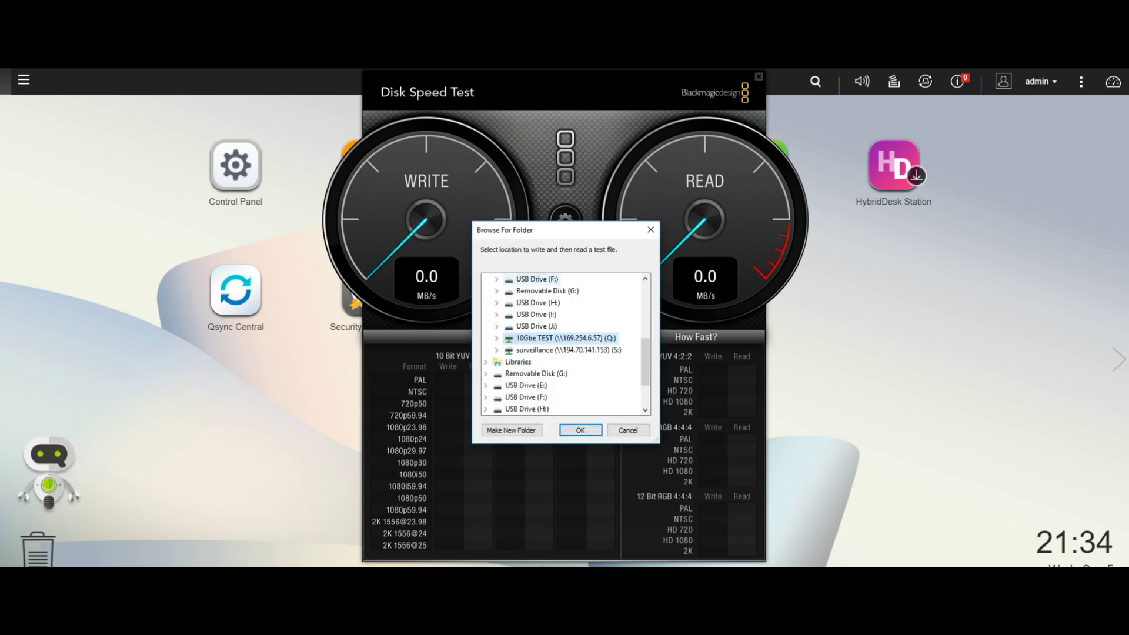
click(544, 316)
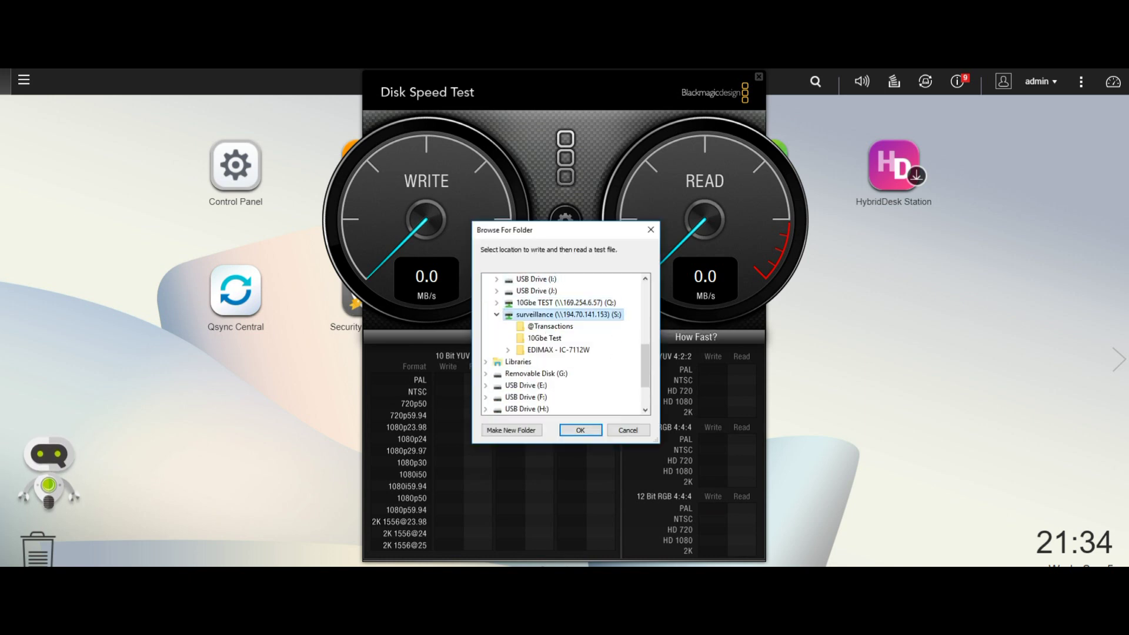
click(551, 337)
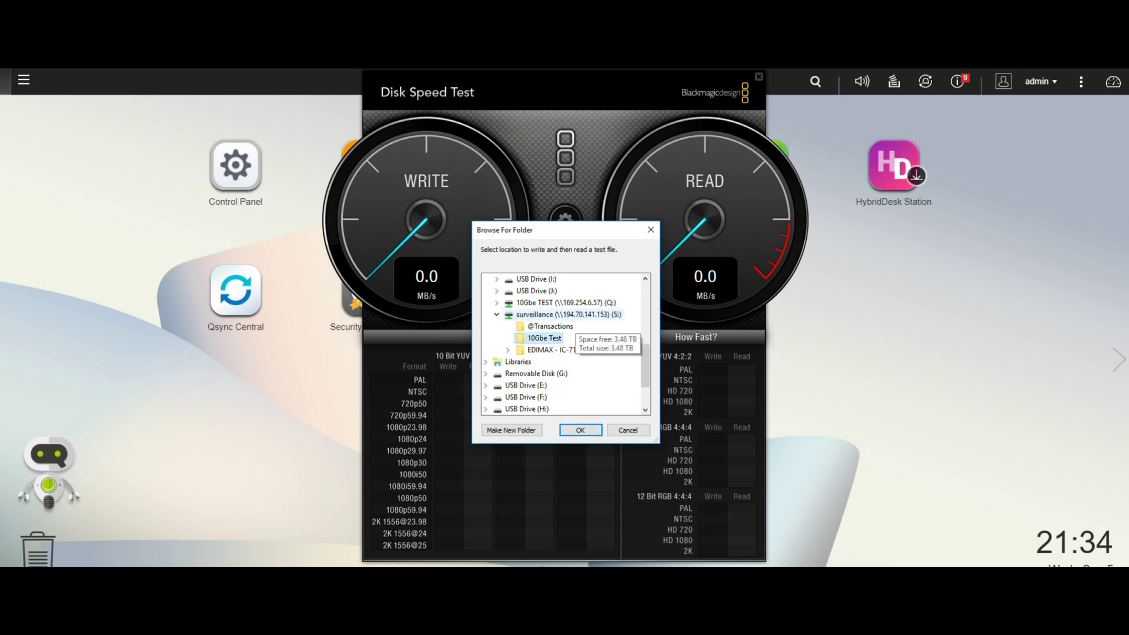
click(575, 316)
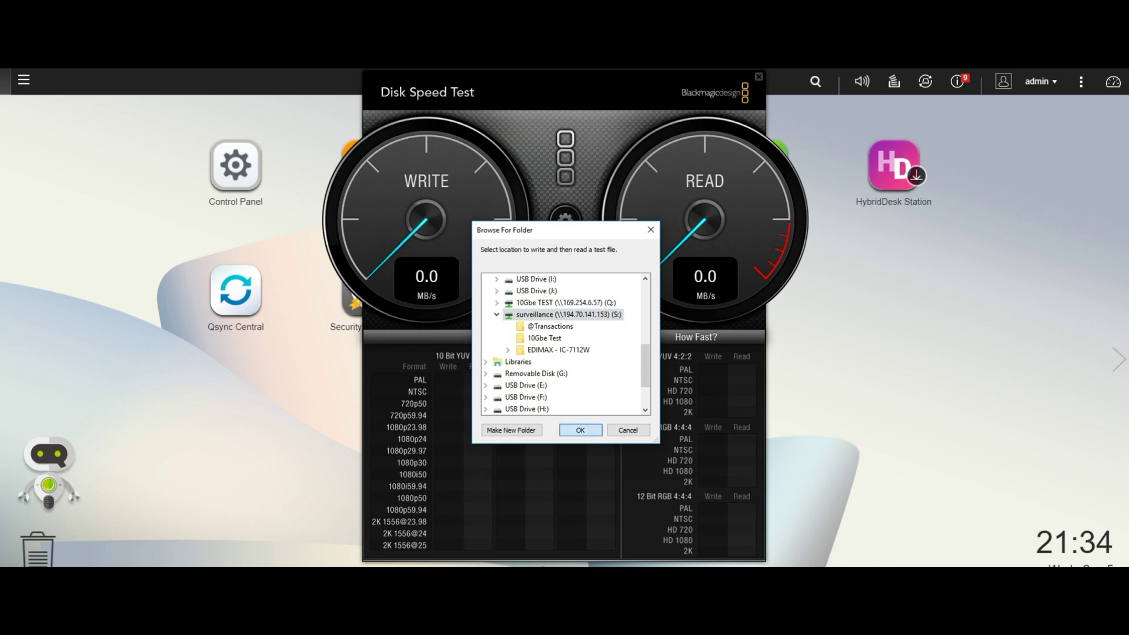
click(581, 430)
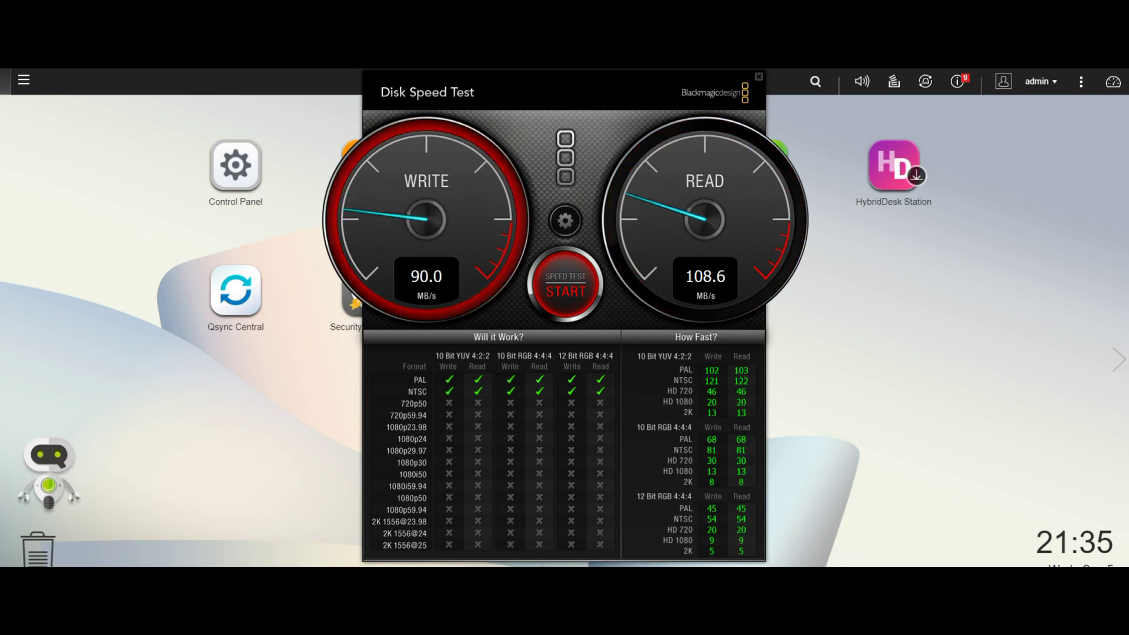
click(565, 285)
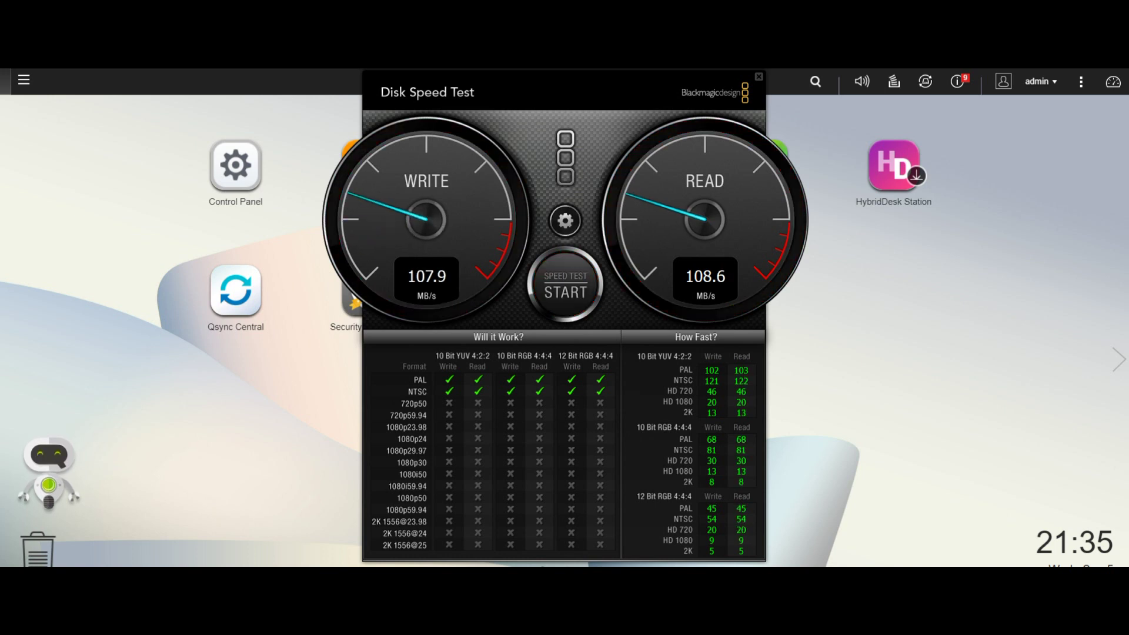
Set the 10Gbe TEST (Q:) network share as the target drive and run the disk speed test on it.
click(565, 221)
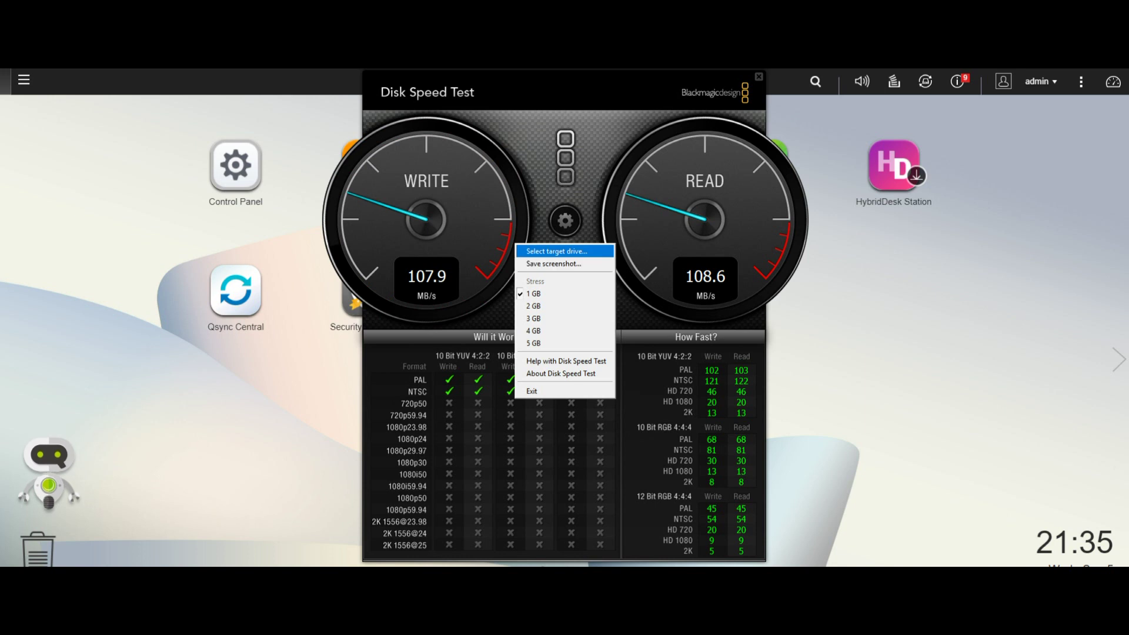
click(556, 251)
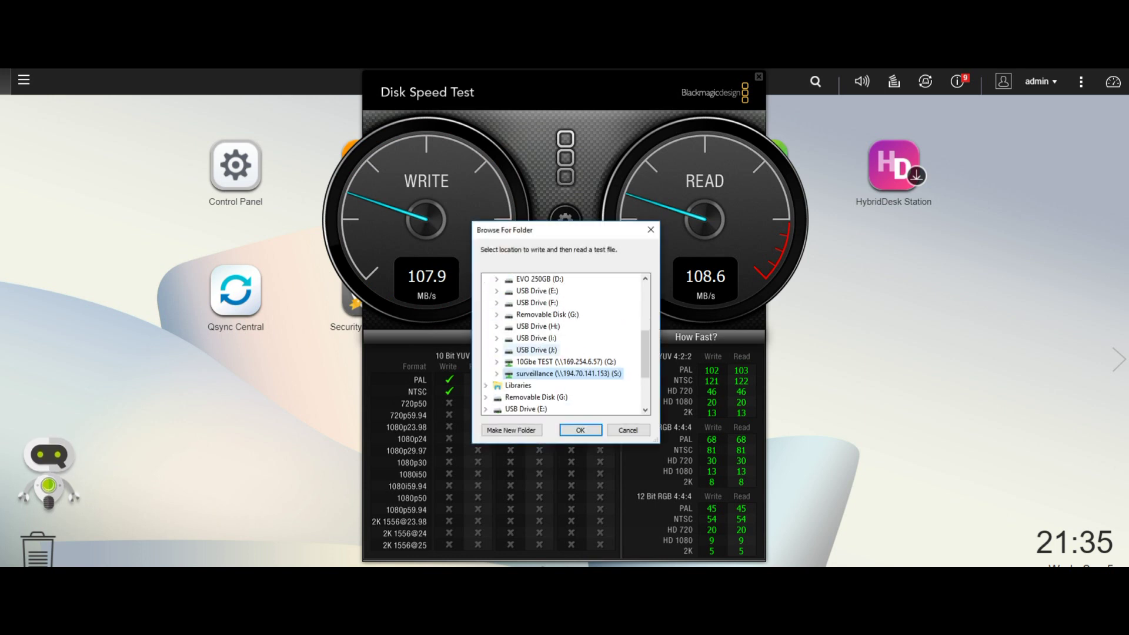
click(546, 362)
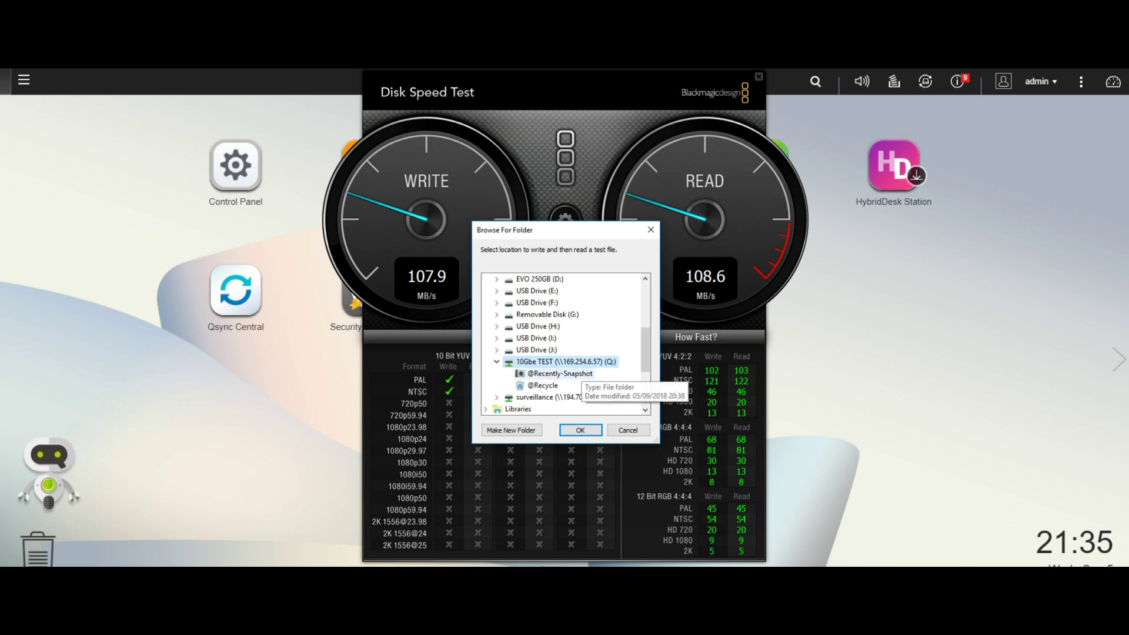
click(580, 430)
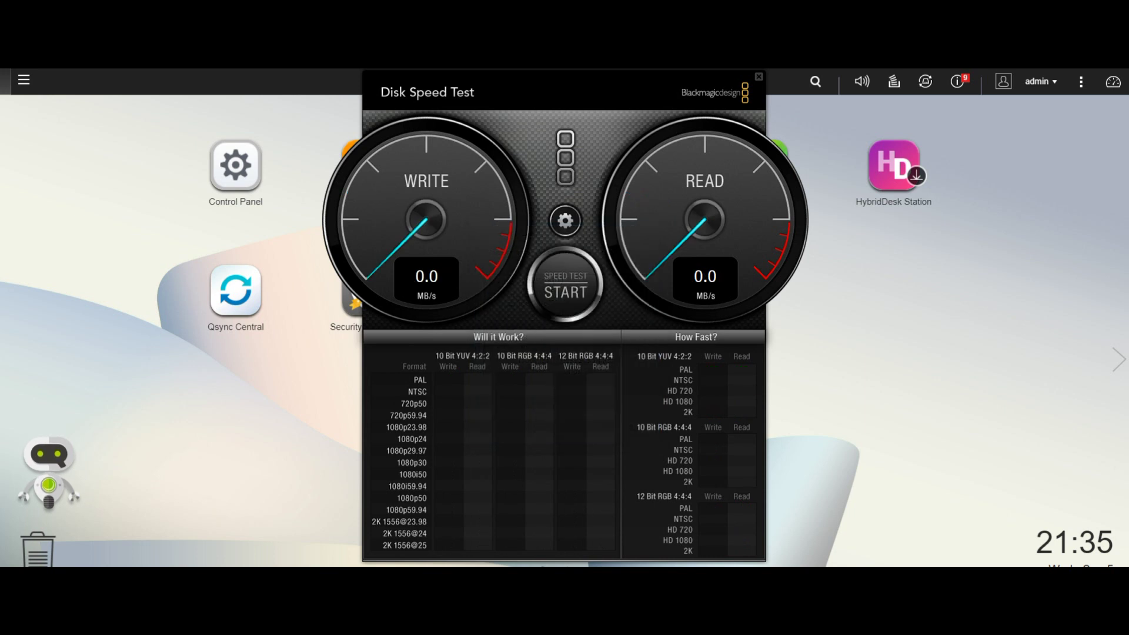
click(565, 285)
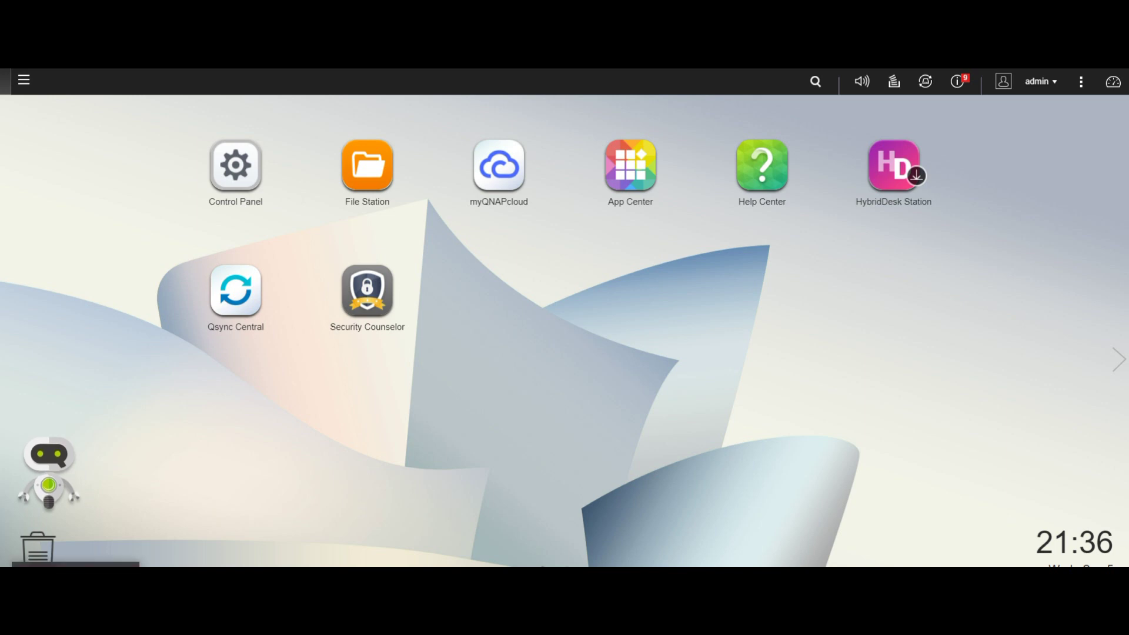
Open This PC in File Explorer and narrow its window to less than half the screen width.
click(14, 623)
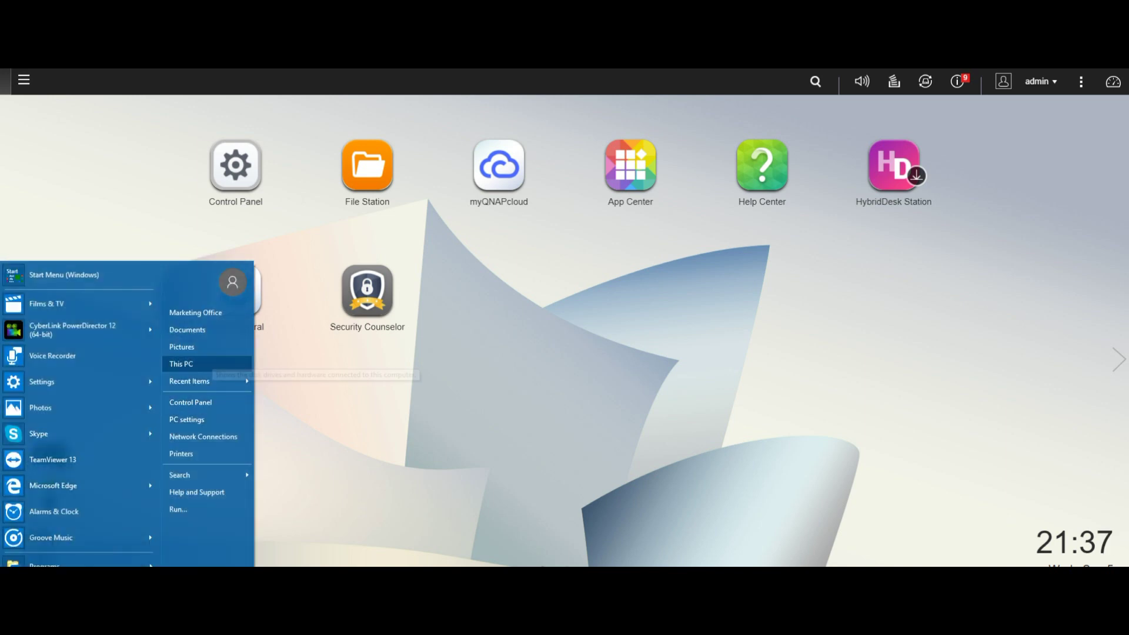
key(Return)
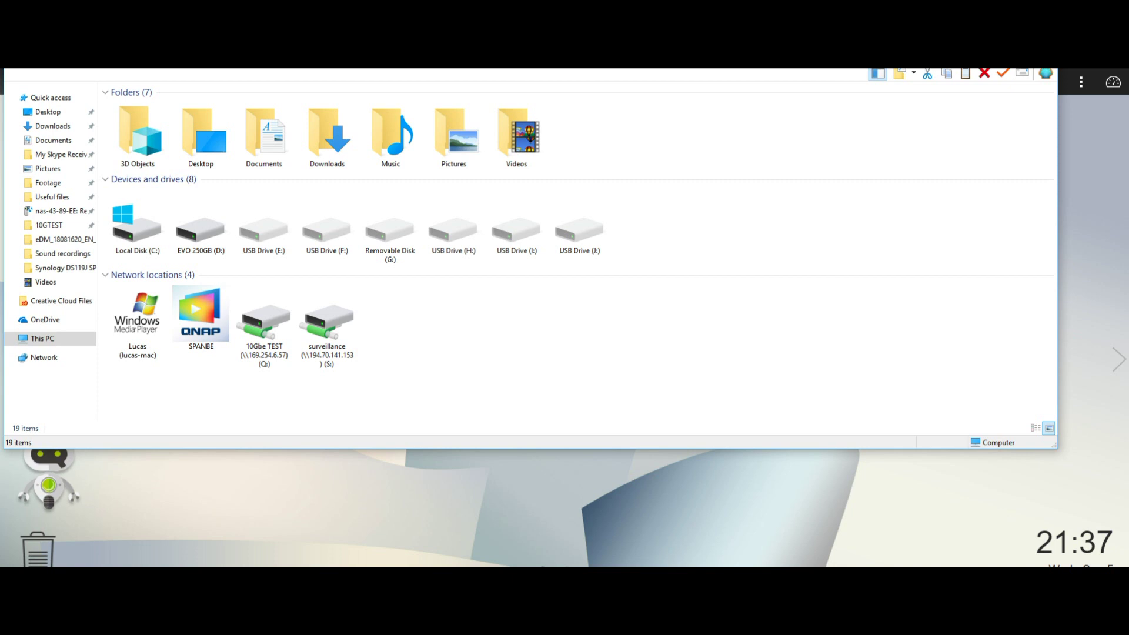
drag(1059, 294, 745, 294)
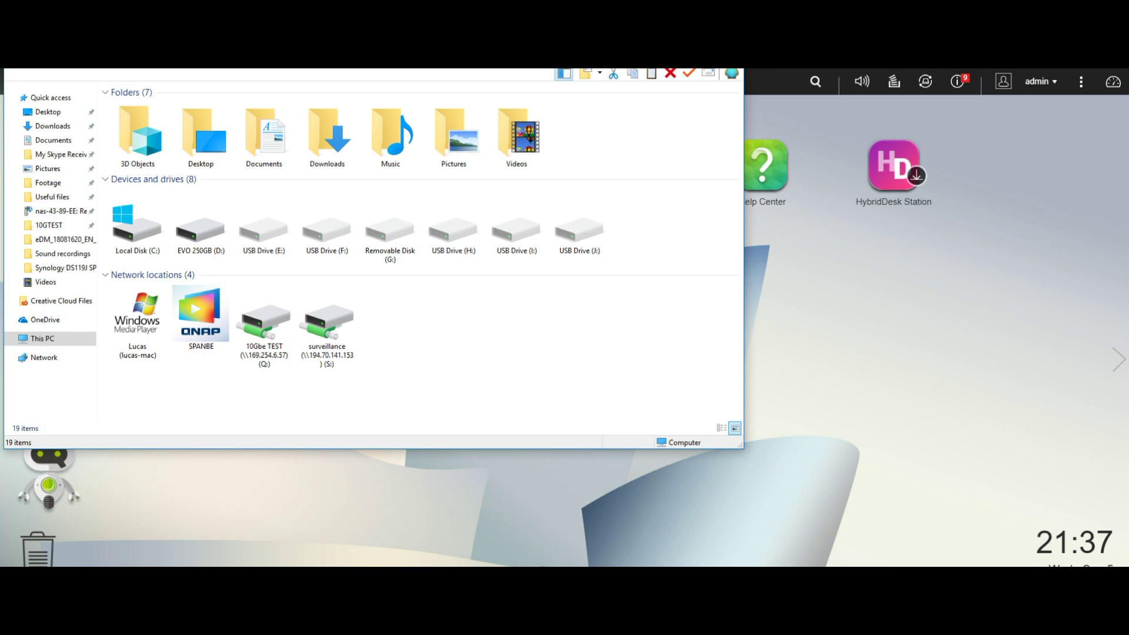
drag(744, 294, 486, 294)
scroll(285, 288, down, 3)
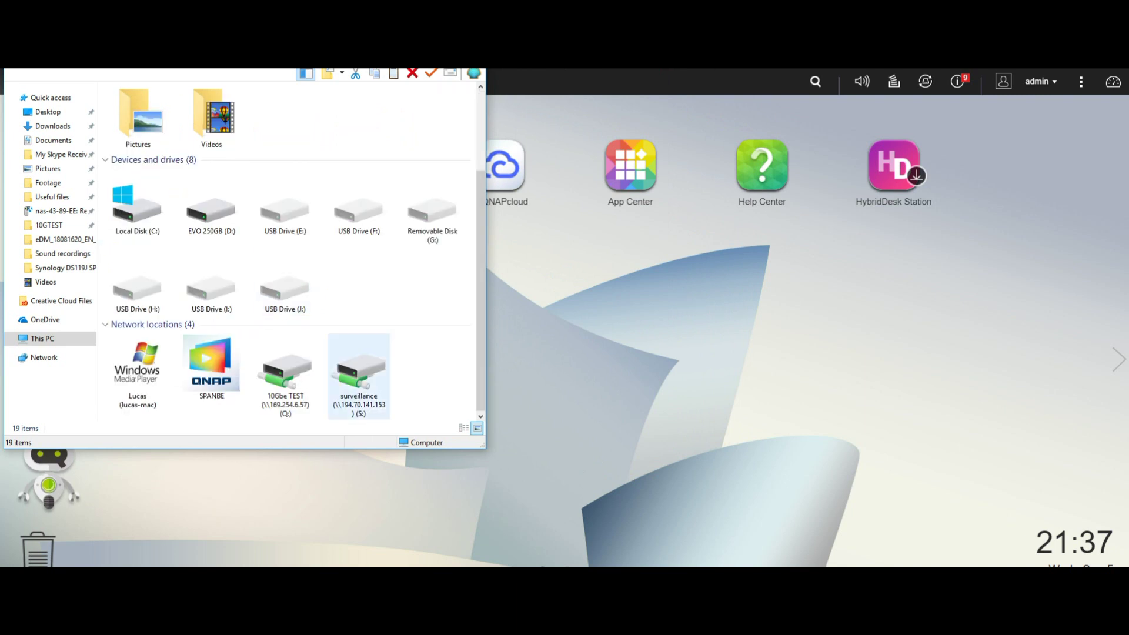
Open the 10Gbe Test folder on the surveillance (S:) network share.
mouse_move(359, 379)
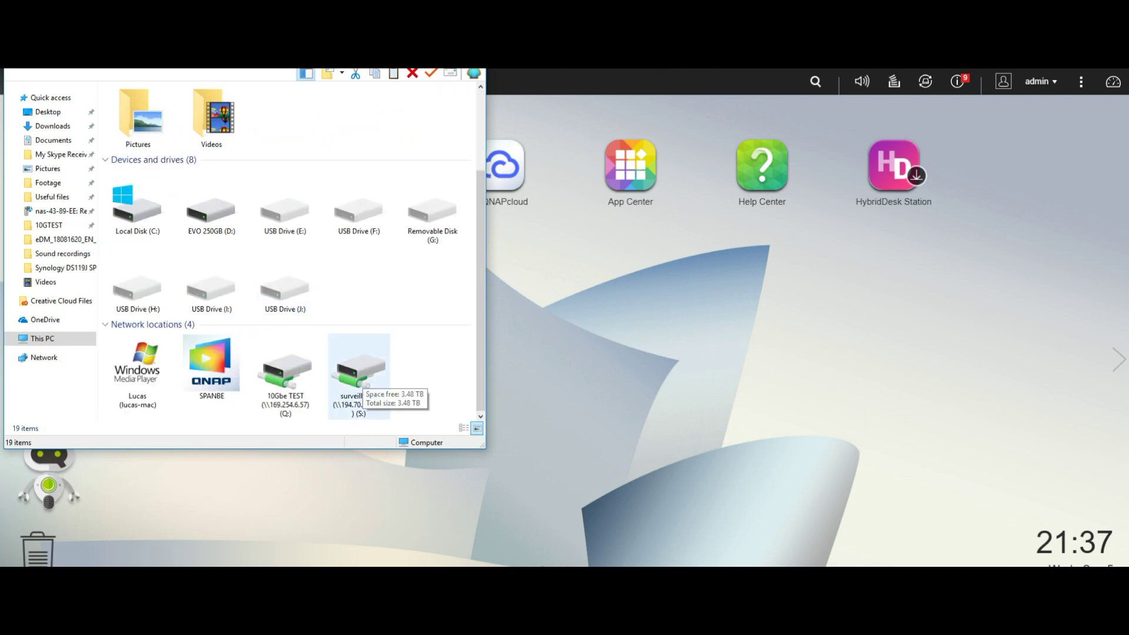
double_click(359, 377)
double_click(139, 119)
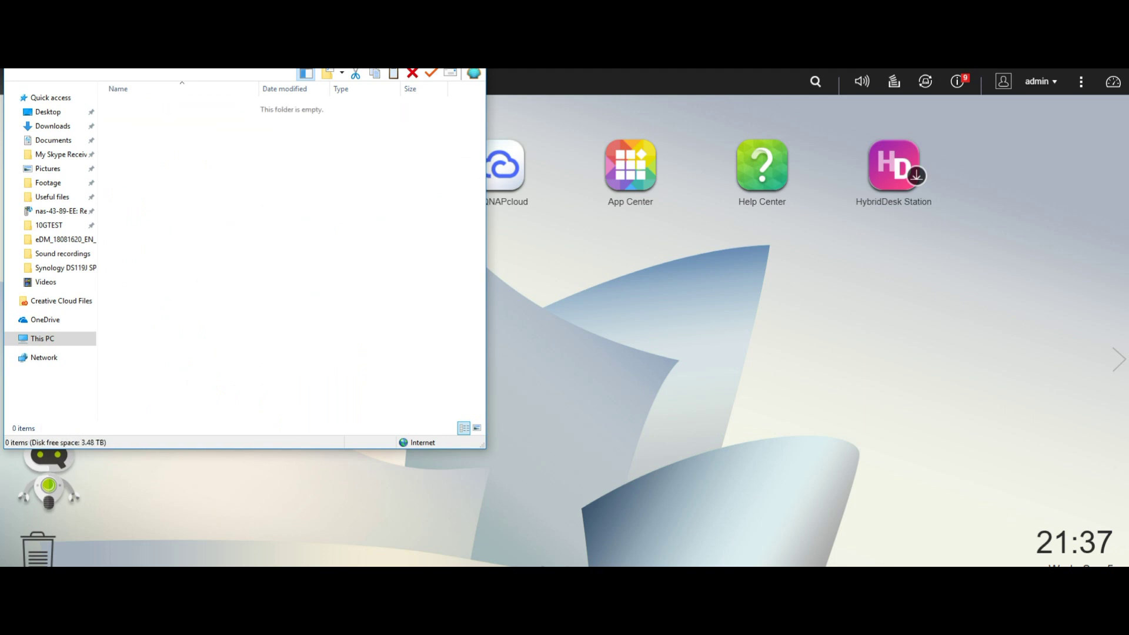
Bring up the open Footage folder window and arrange it side by side with the 10Gbe Test window.
mouse_move(97, 624)
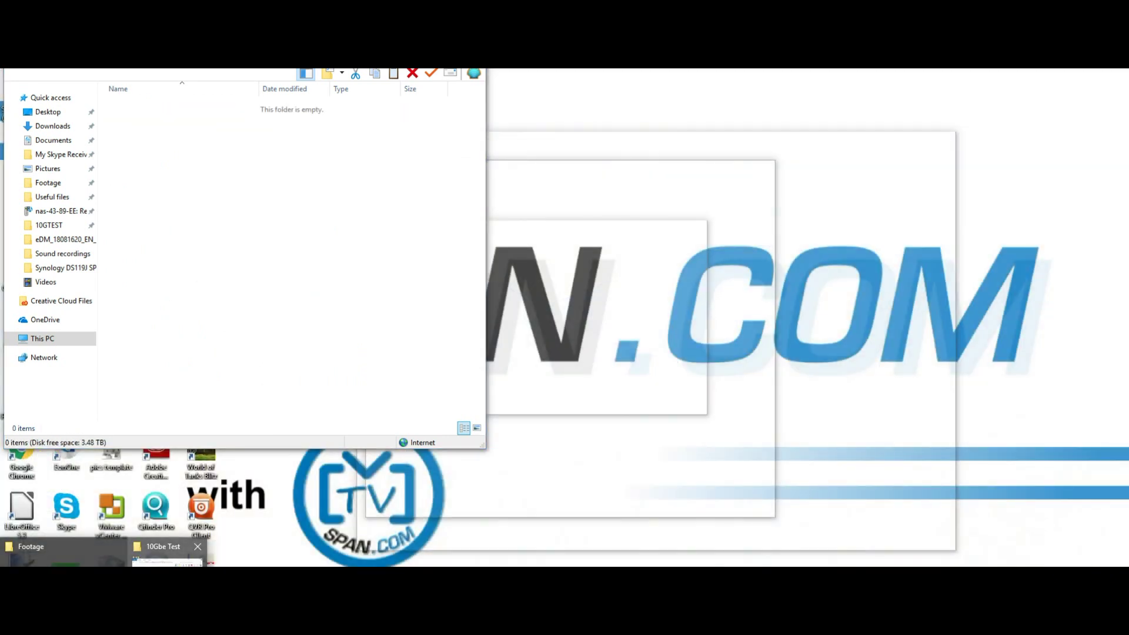
click(65, 579)
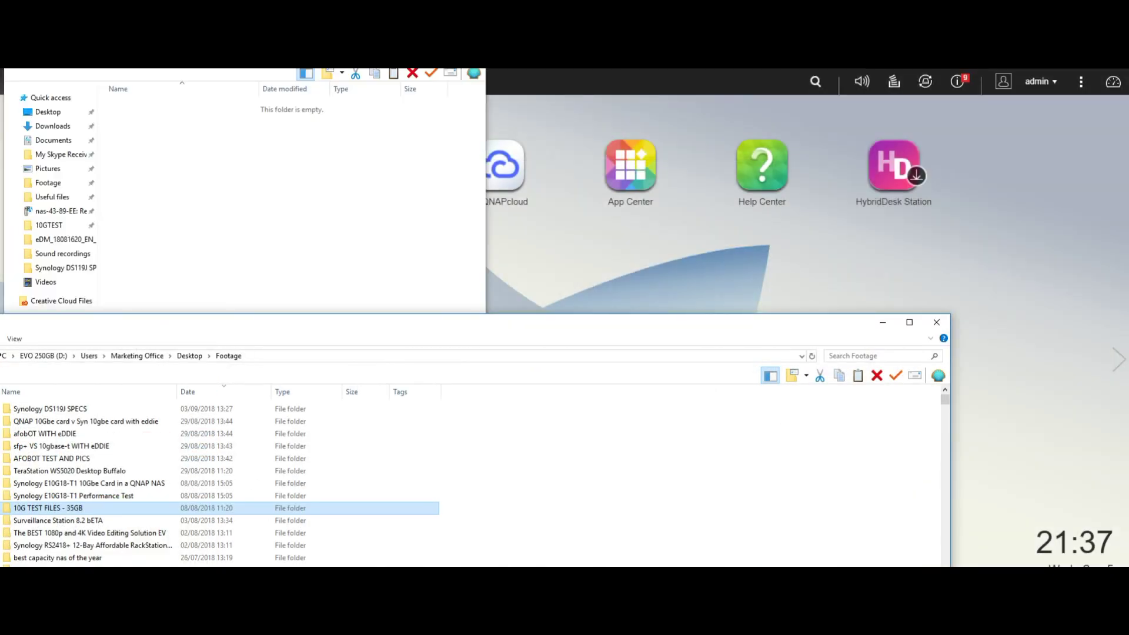
drag(523, 322, 1128, 142)
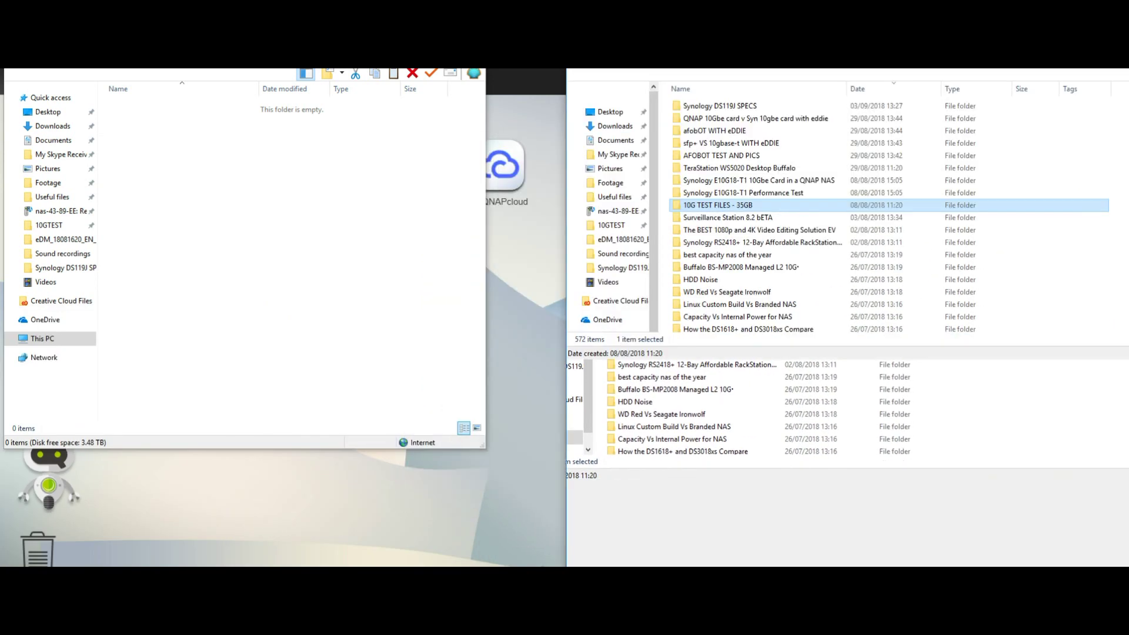
click(106, 158)
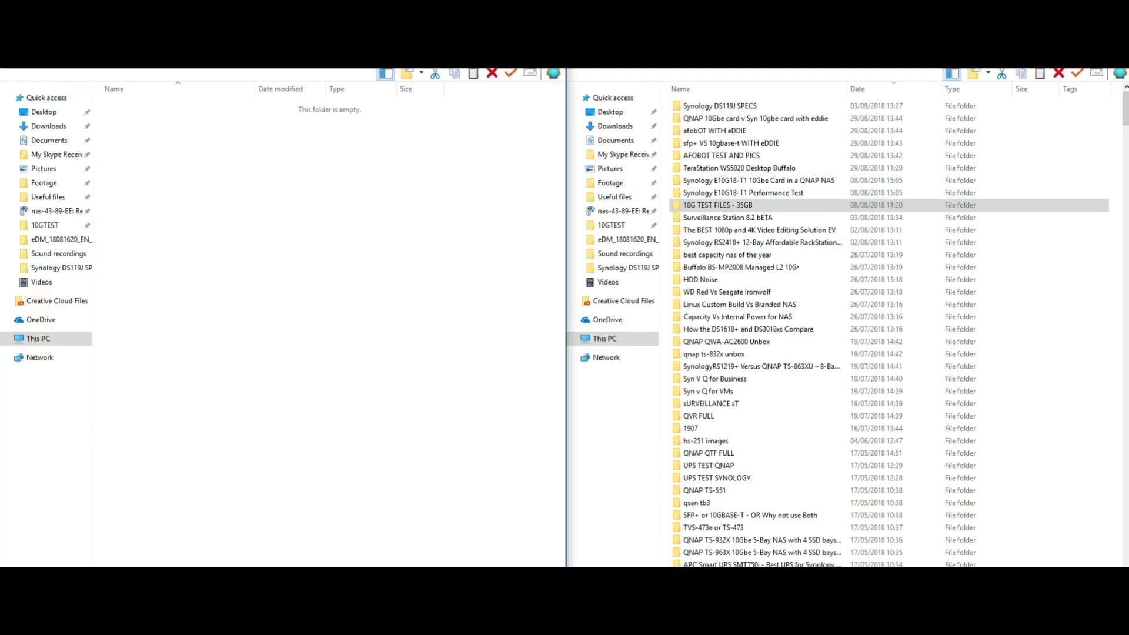
Copy the 10G TEST FILES - 35GB folder from Footage into the empty 10Gbe Test folder.
right_click(737, 208)
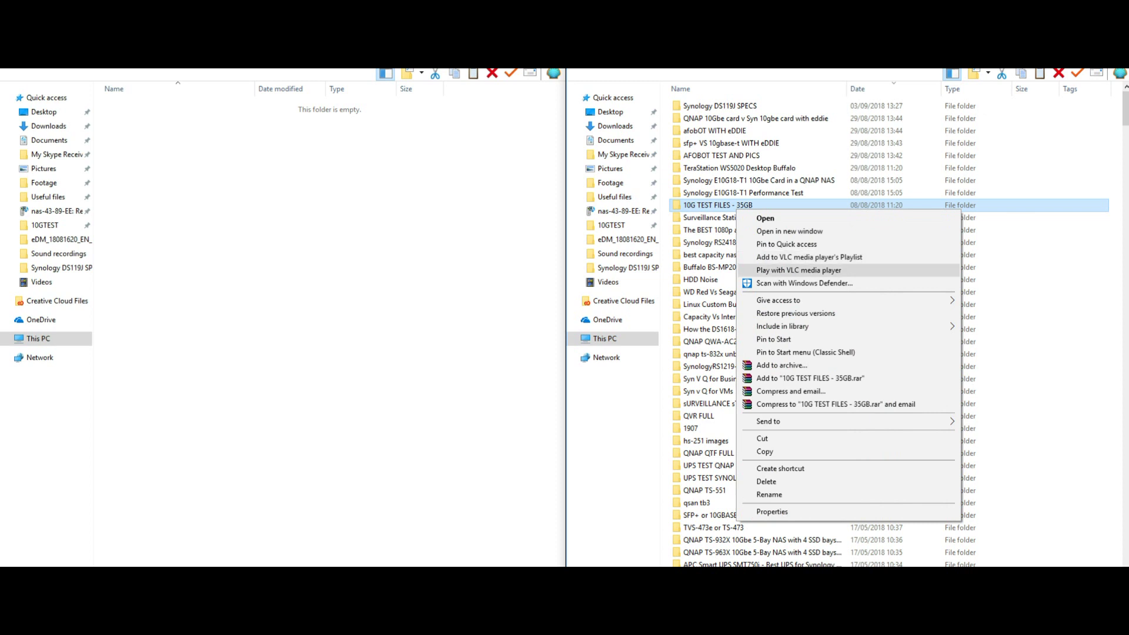
click(765, 452)
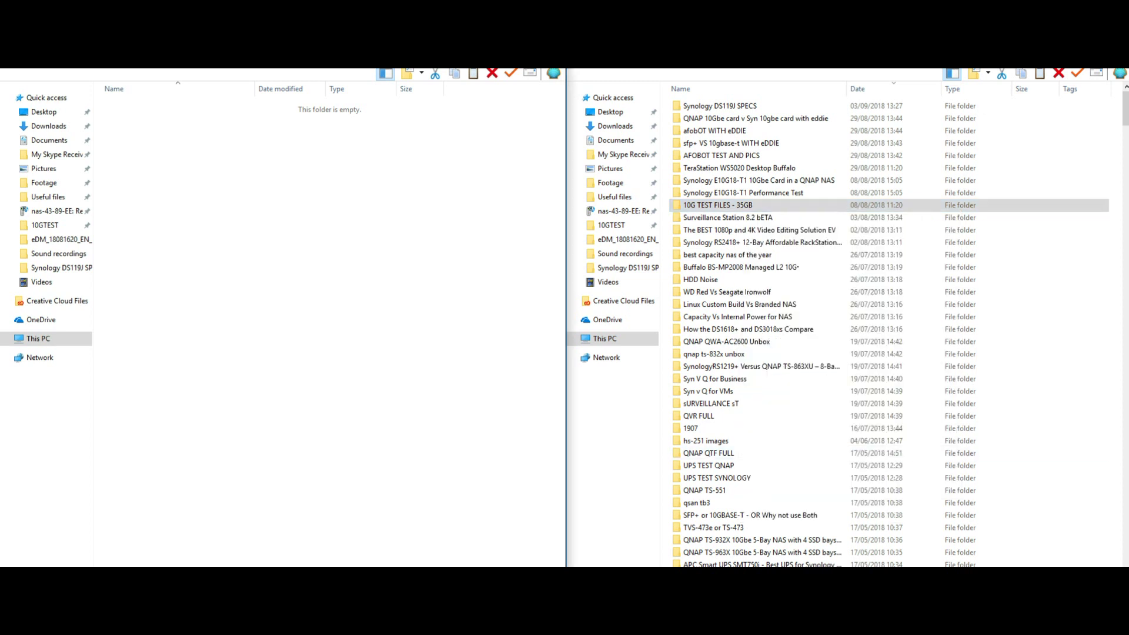
right_click(255, 227)
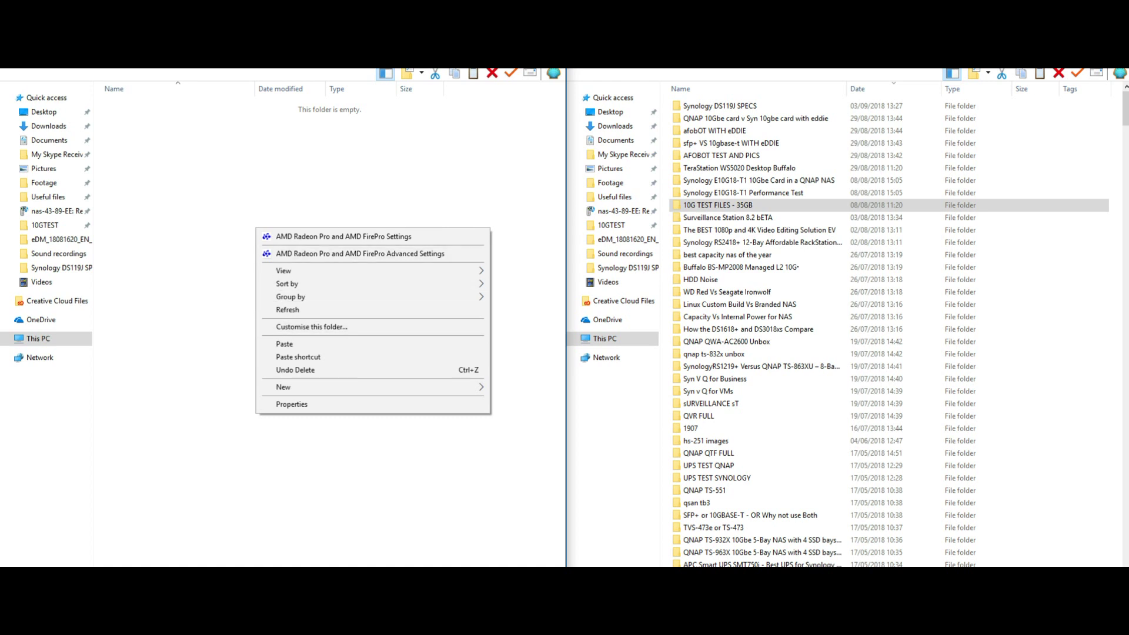
click(285, 343)
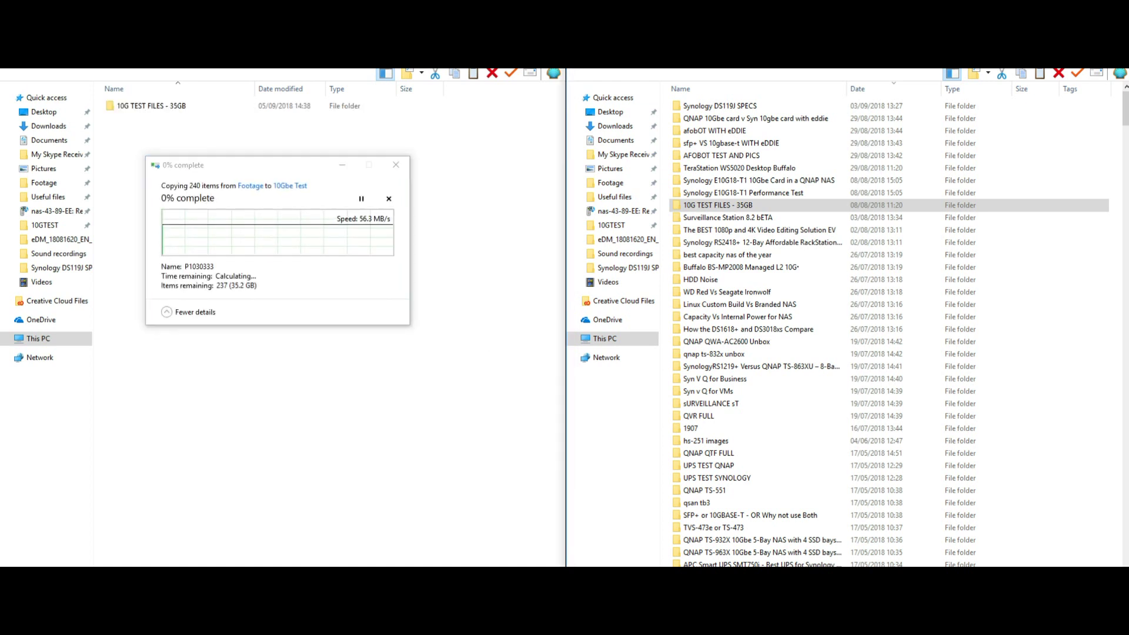
Minimize the Footage window, cancel the running transfer, and copy the 10G TEST FILES - 35GB folder from 10Gbe Test to the clipboard.
click(1062, 8)
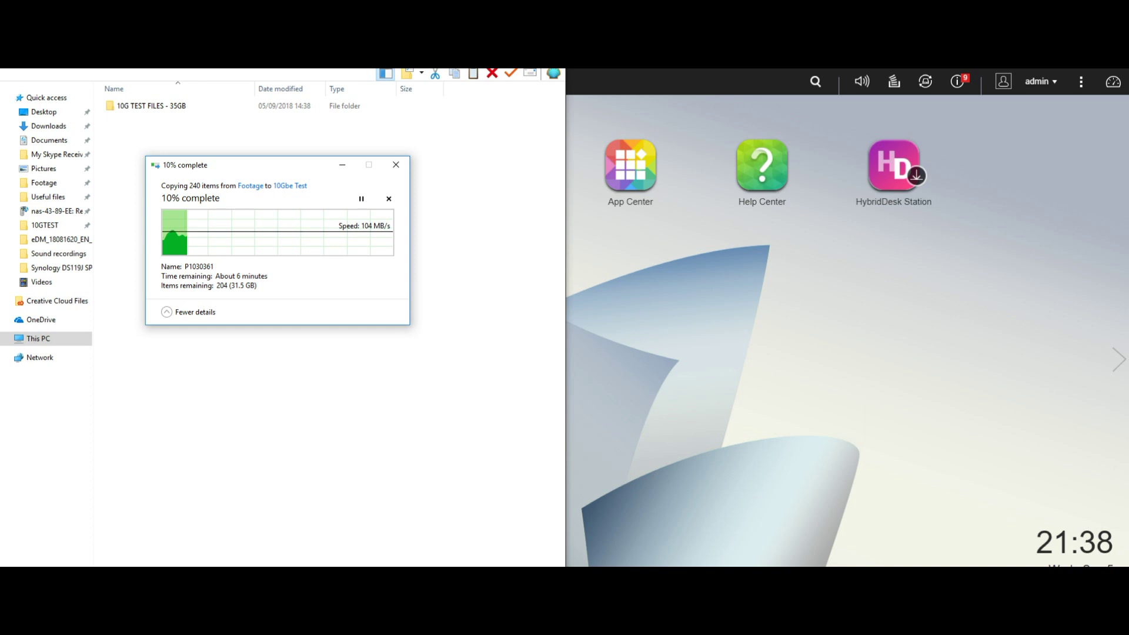
click(396, 164)
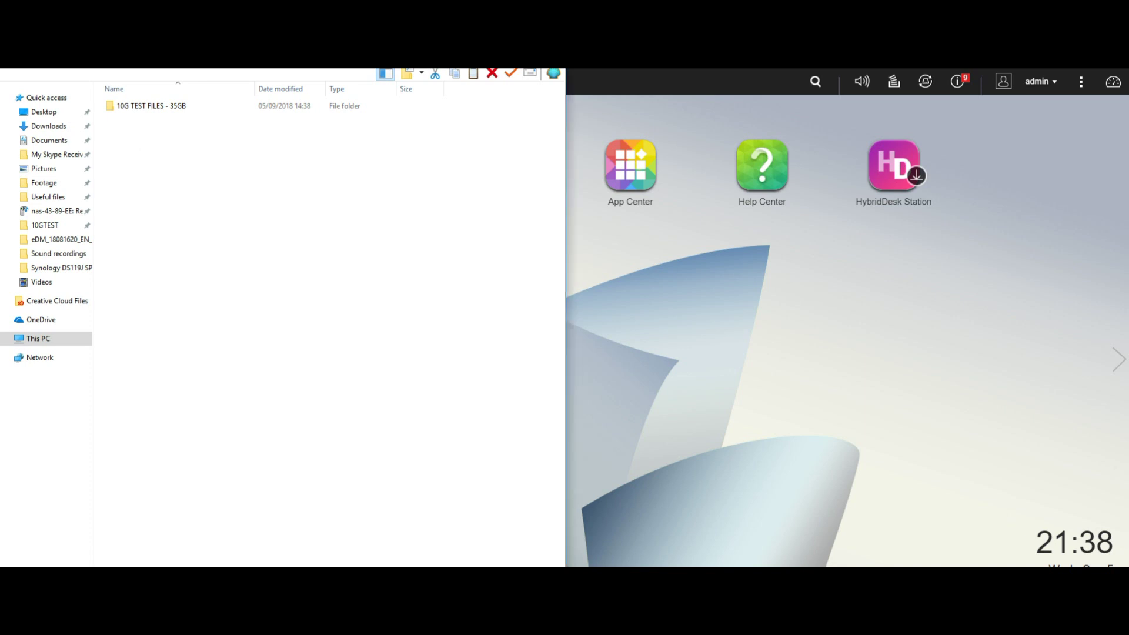
click(169, 105)
right_click(169, 106)
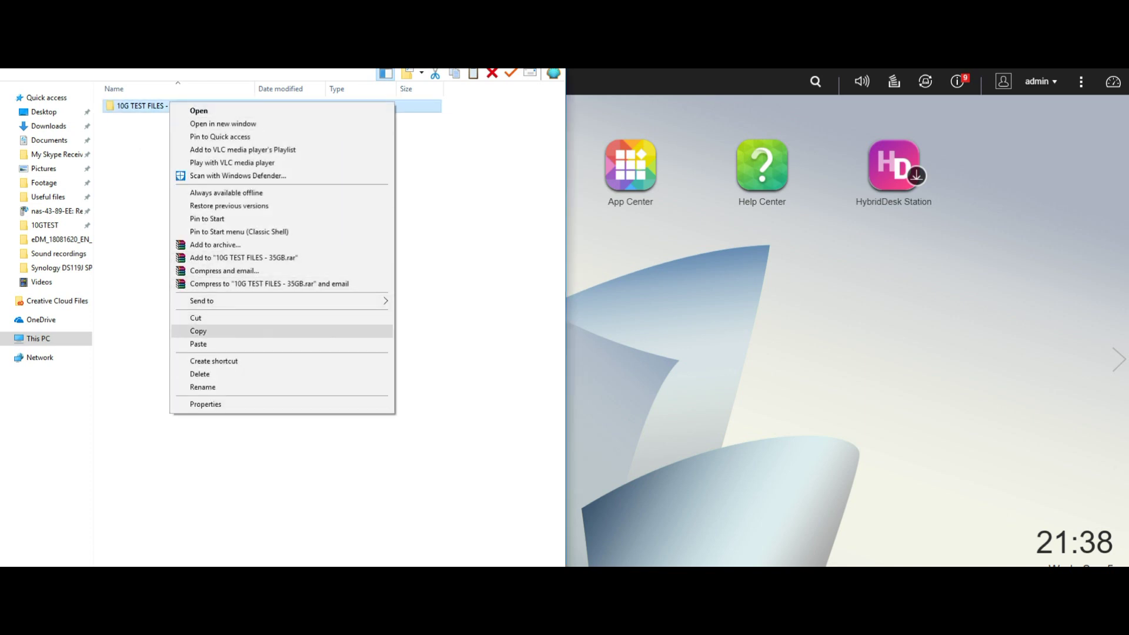
click(198, 332)
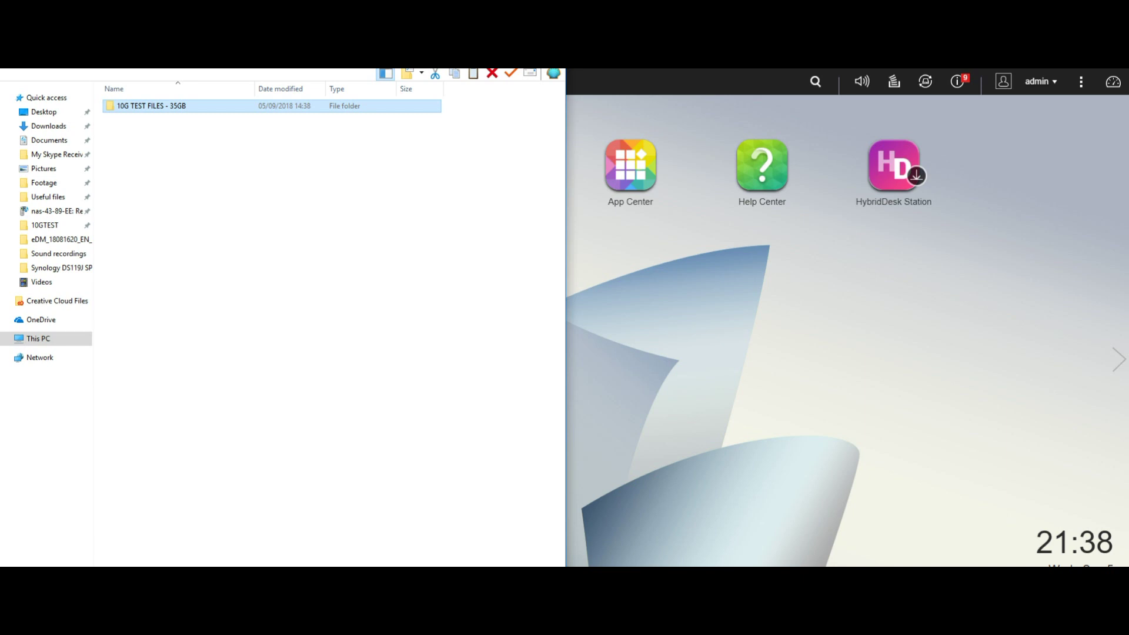
Bring back the Footage window, create a new folder named results in it and open that folder.
click(77, 623)
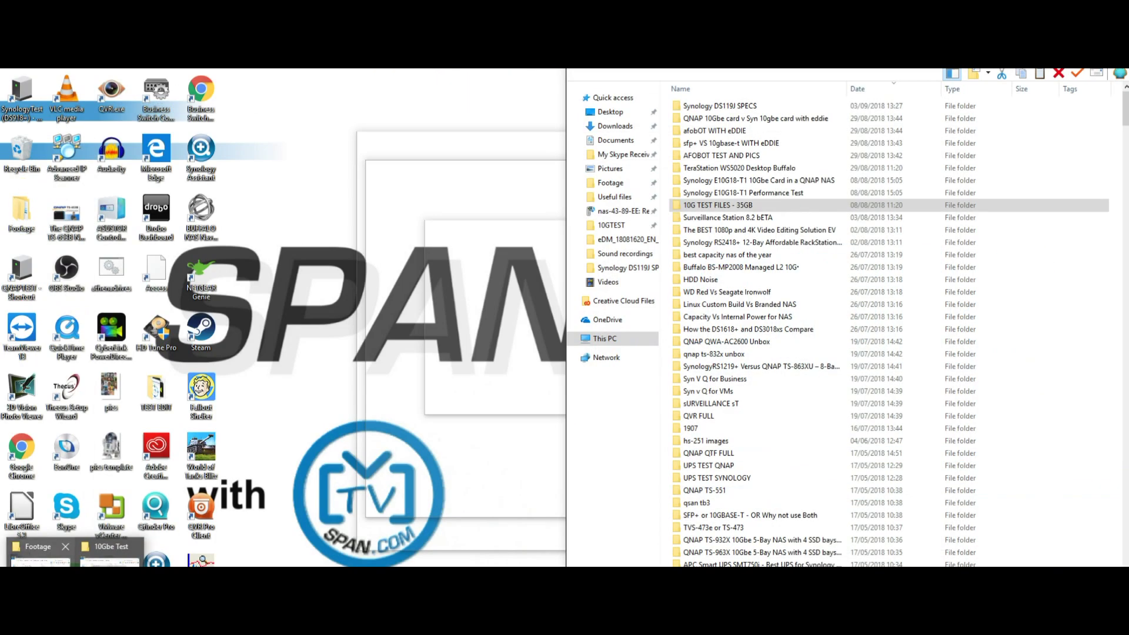
click(38, 566)
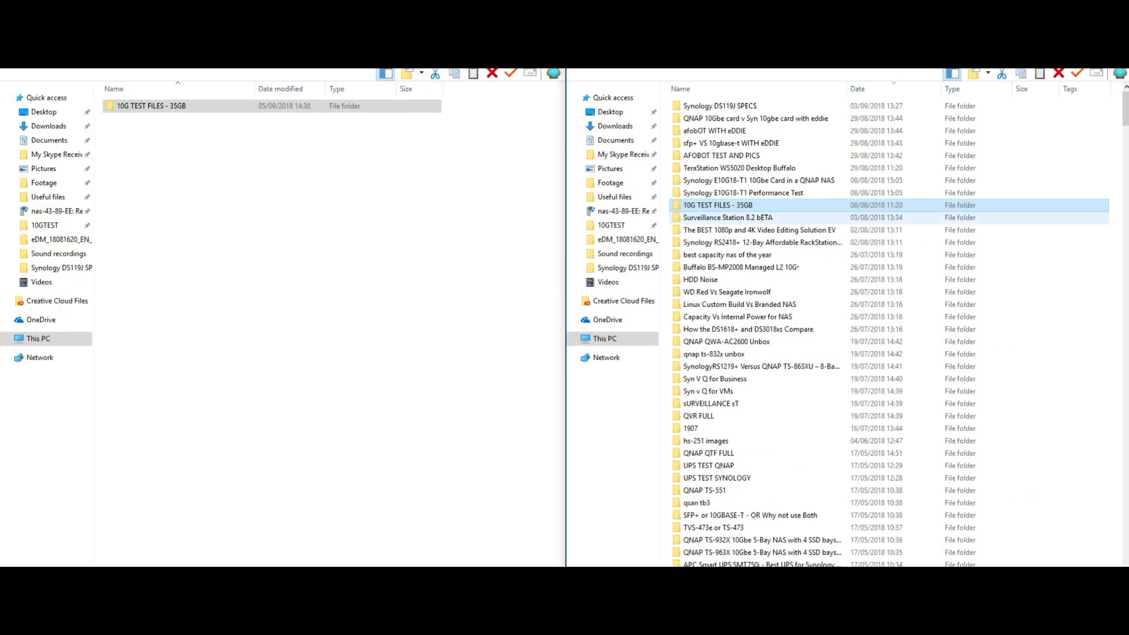
right_click(903, 175)
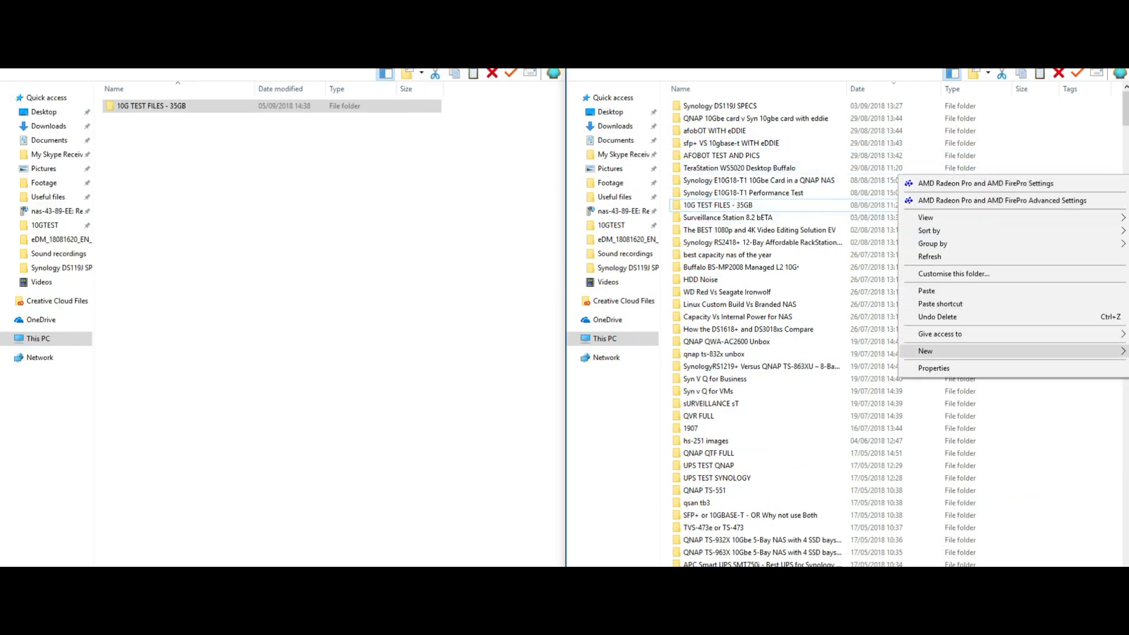
click(713, 353)
click(713, 353)
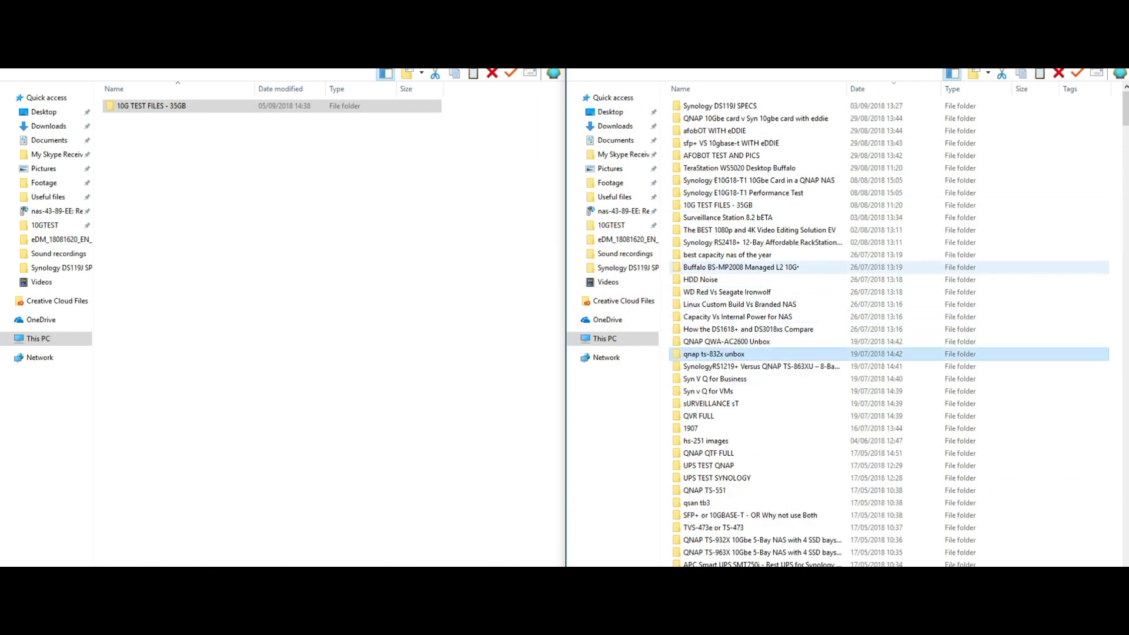
right_click(898, 269)
right_click(898, 258)
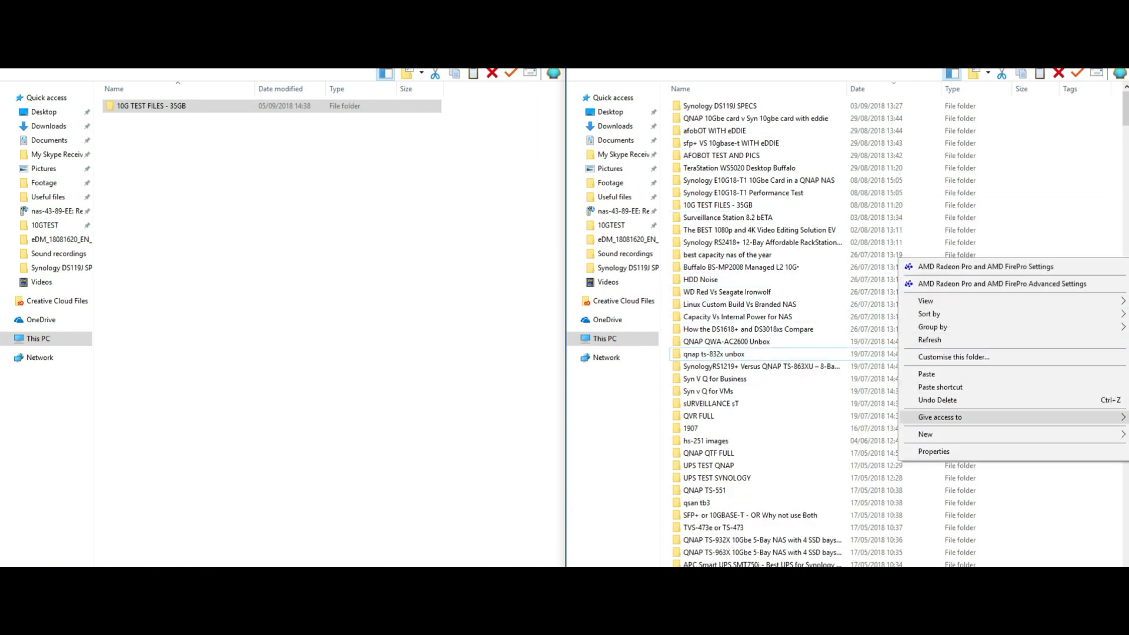
mouse_move(926, 434)
click(811, 434)
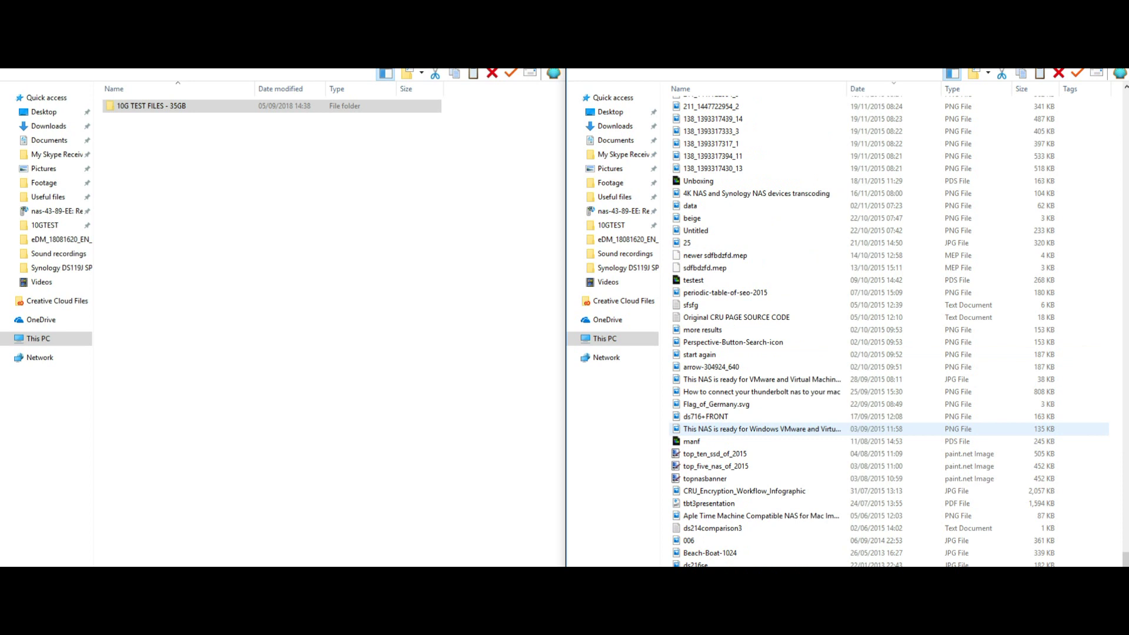
text(res)
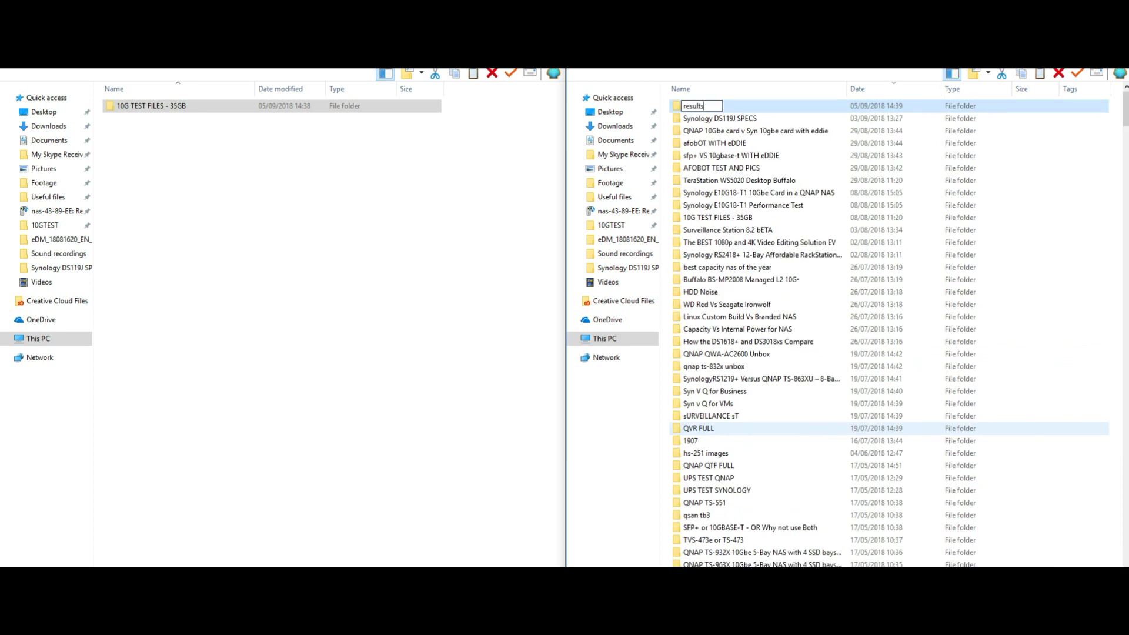
text(ults)
key(Return)
key(Return)
Paste the copied 10G TEST FILES - 35GB folder from 10Gbe Test into the empty results folder.
right_click(862, 217)
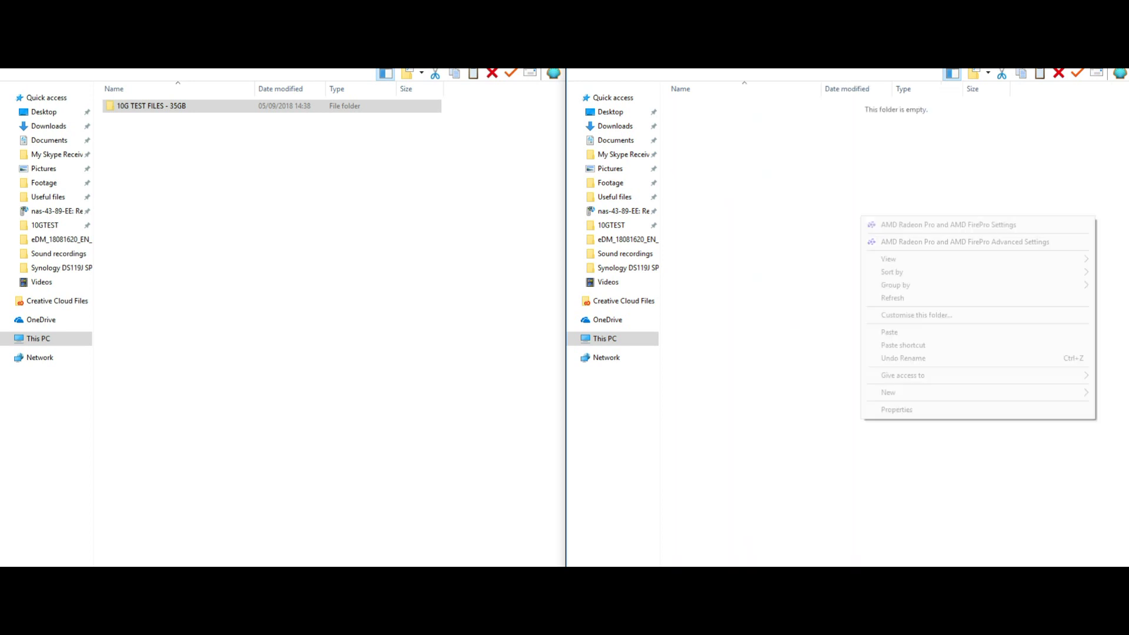
click(890, 330)
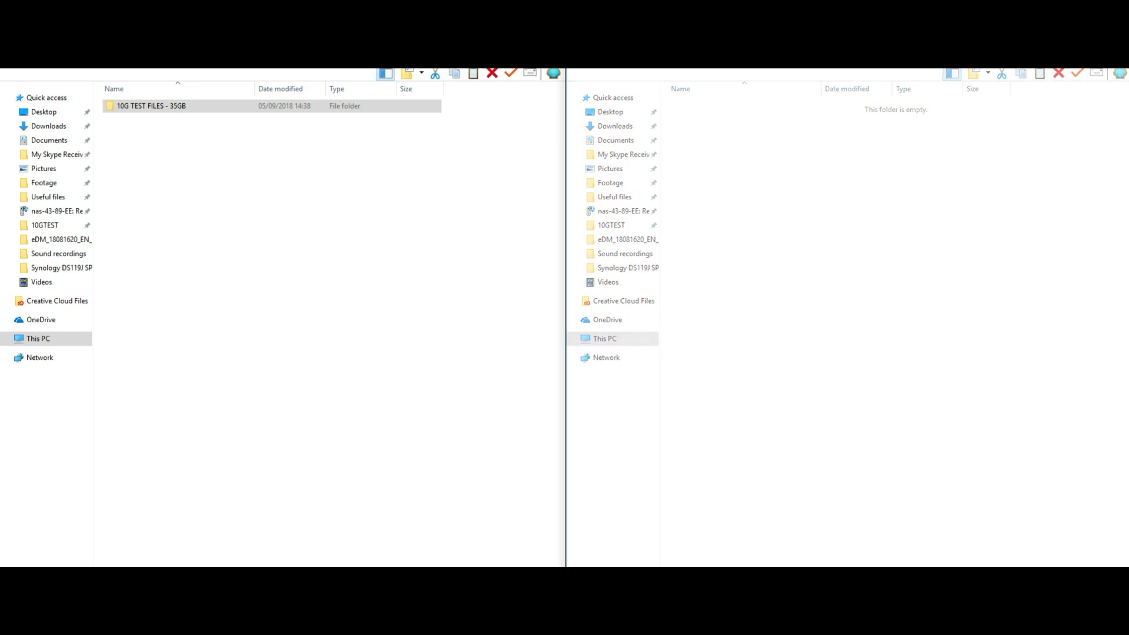
right_click(830, 174)
click(858, 290)
right_click(848, 151)
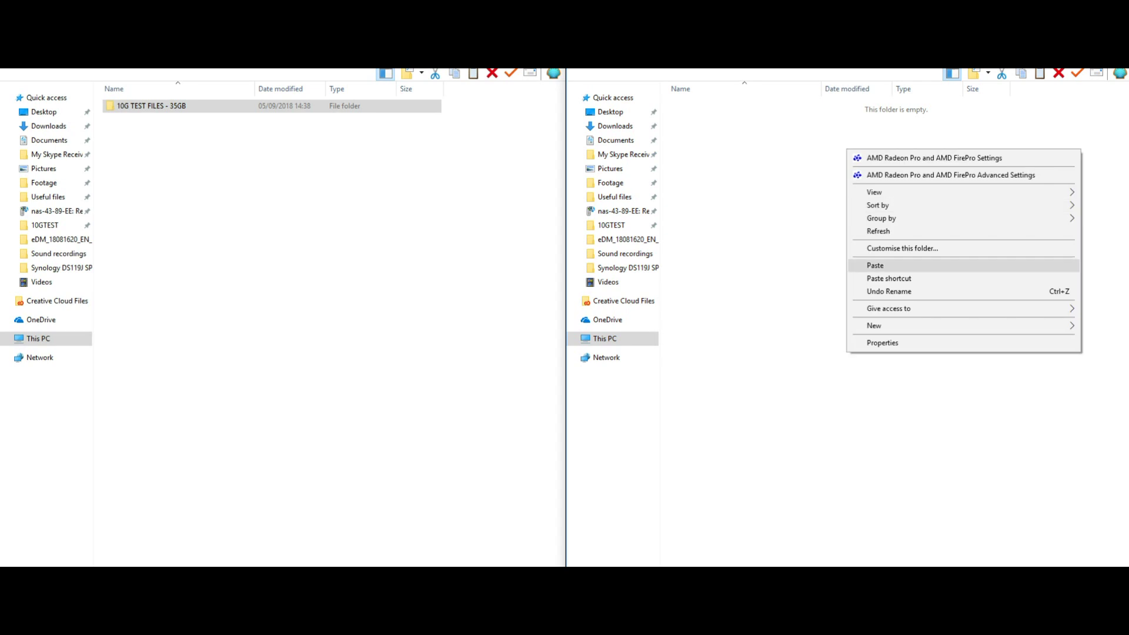
click(876, 266)
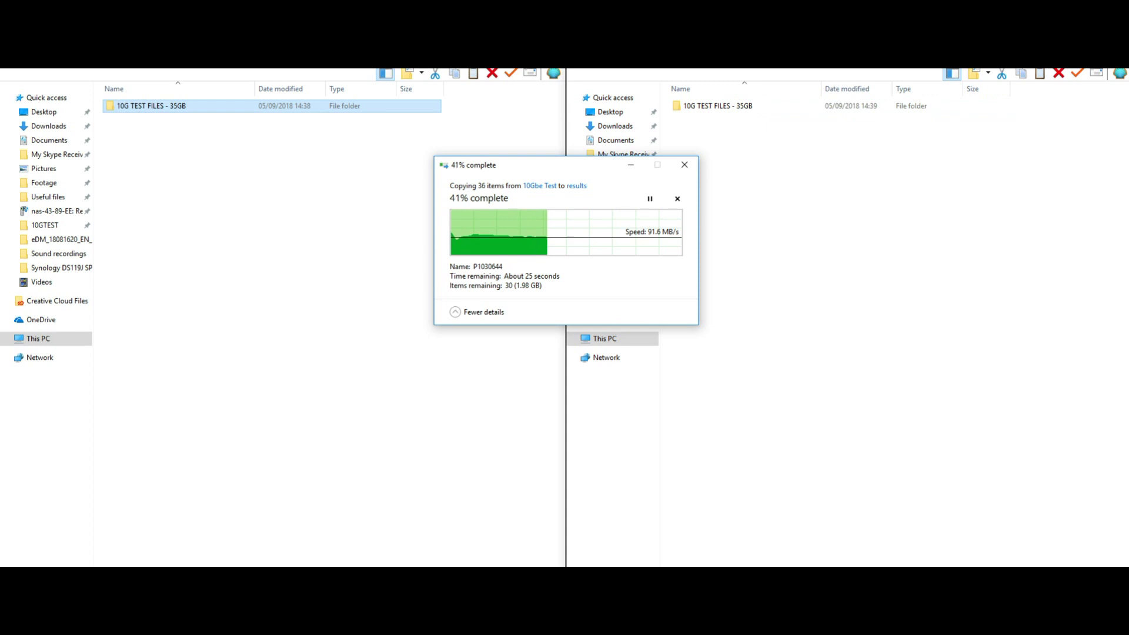
Check the size properties of the 10G TEST FILES - 35GB folder in 10Gbe Test while the copy runs.
click(151, 105)
right_click(182, 108)
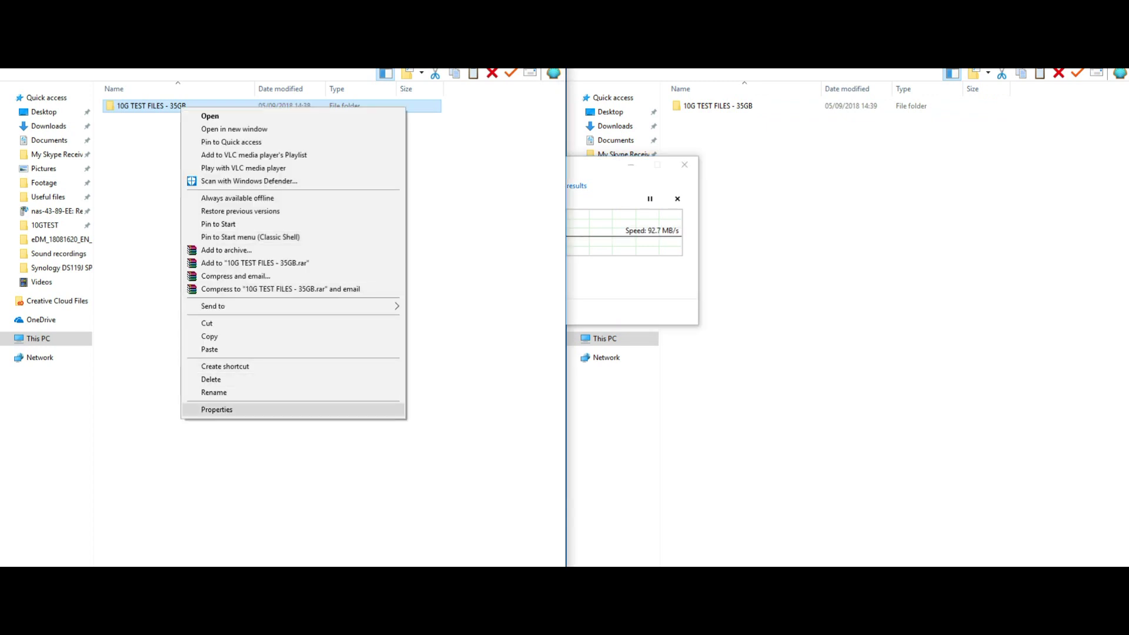
click(218, 409)
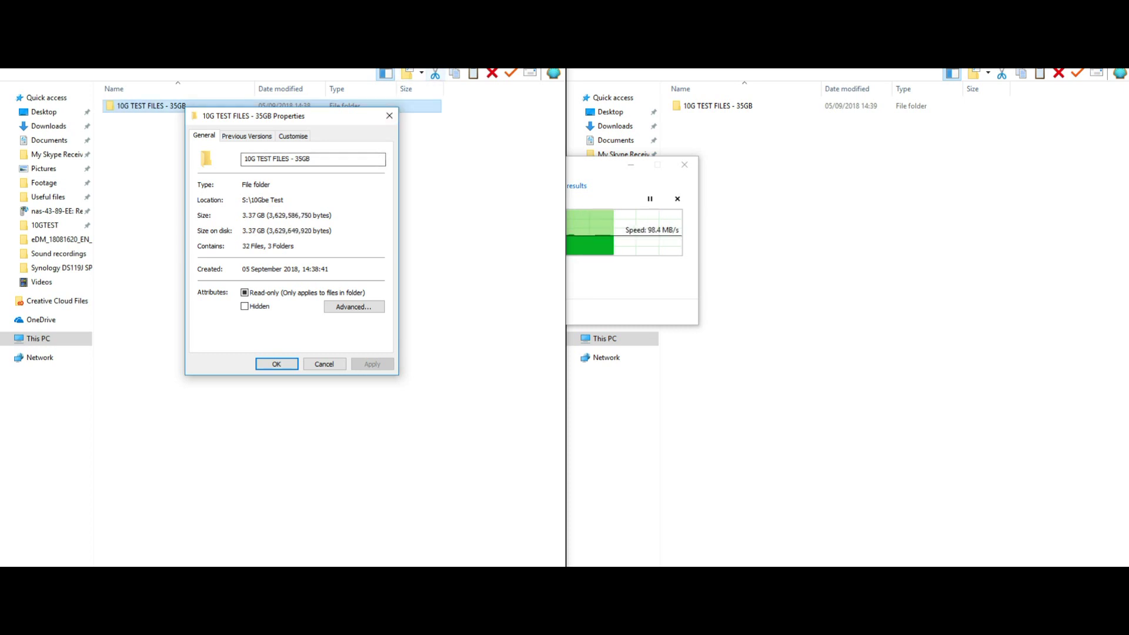
click(389, 116)
Cancel the running copy and switch the 10Gbe Test folder window to the 10Gbe TEST (Q:) network share.
click(606, 167)
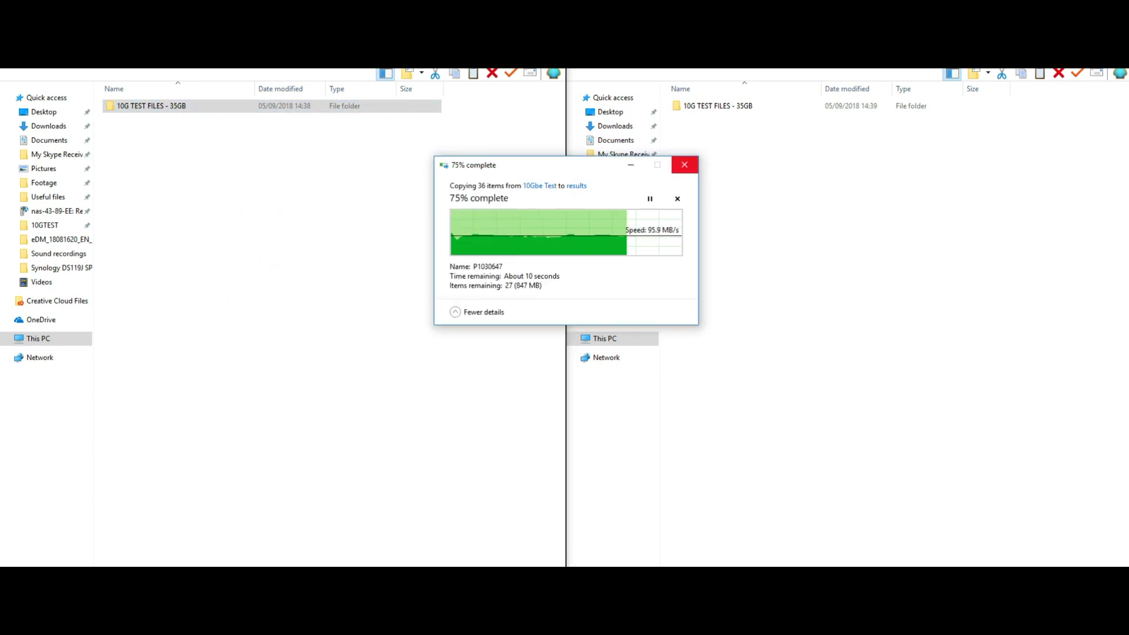
click(685, 164)
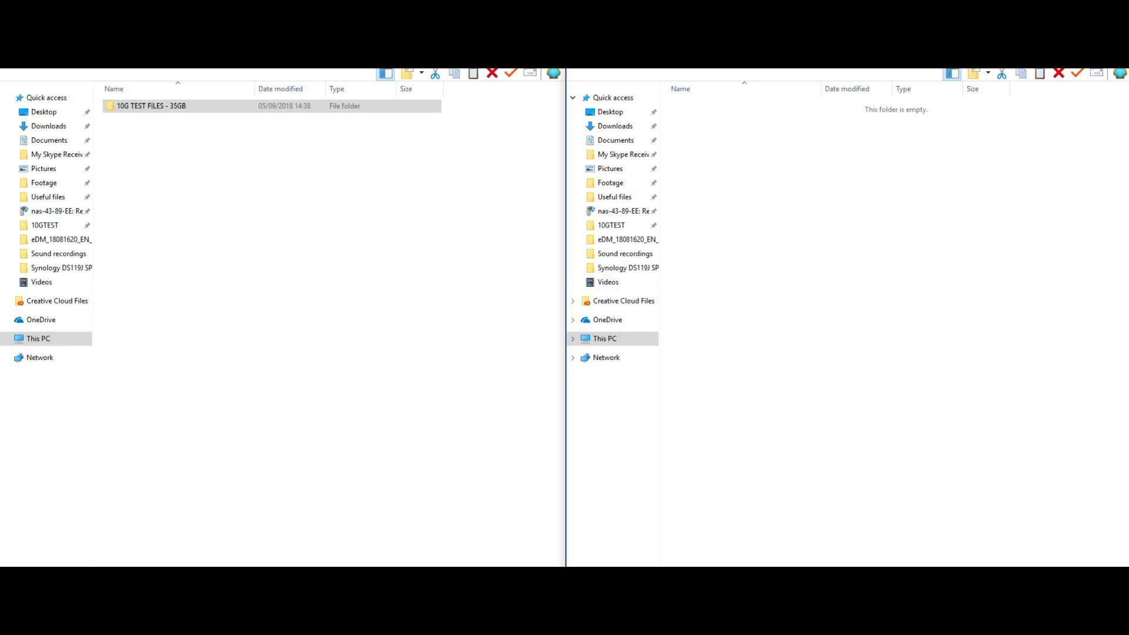
click(283, 177)
key(alt+Left)
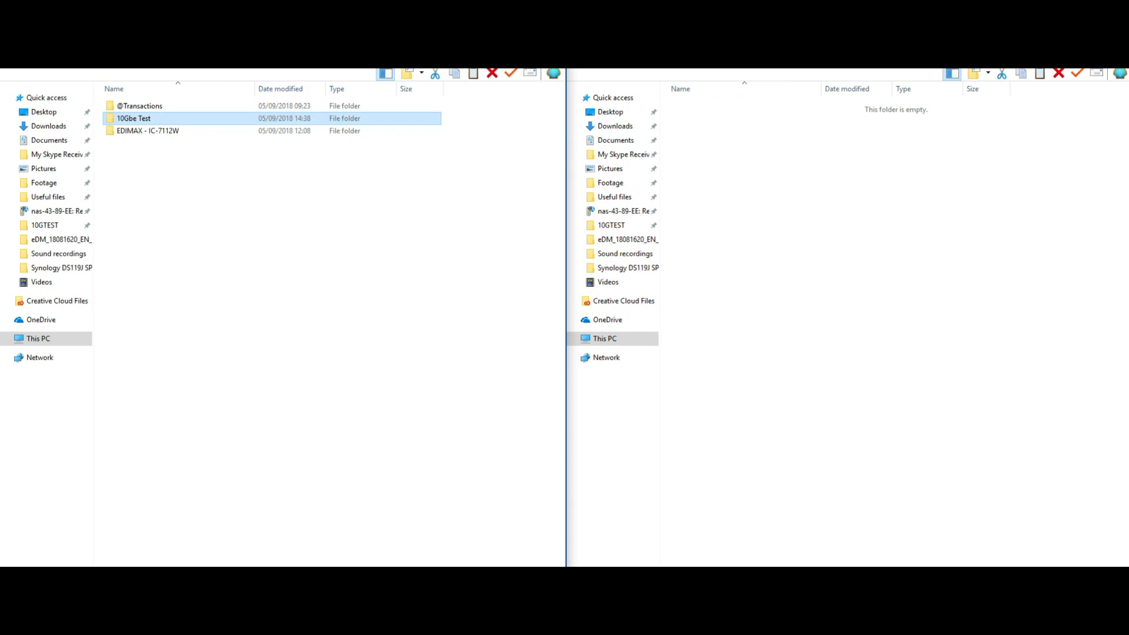
key(alt+Up)
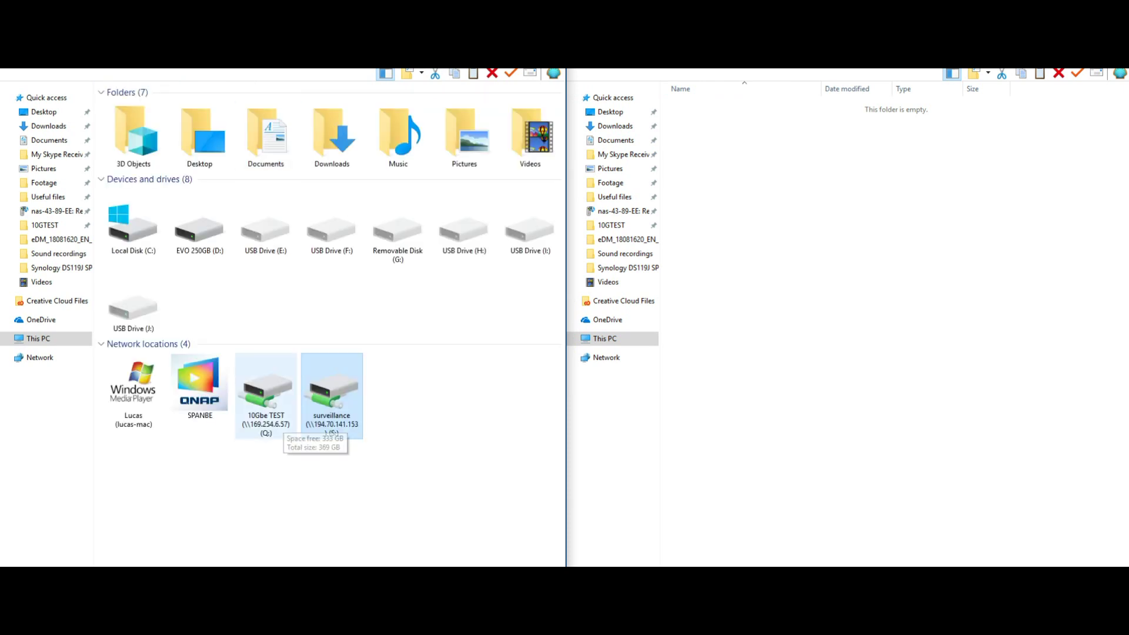
double_click(281, 420)
key(Return)
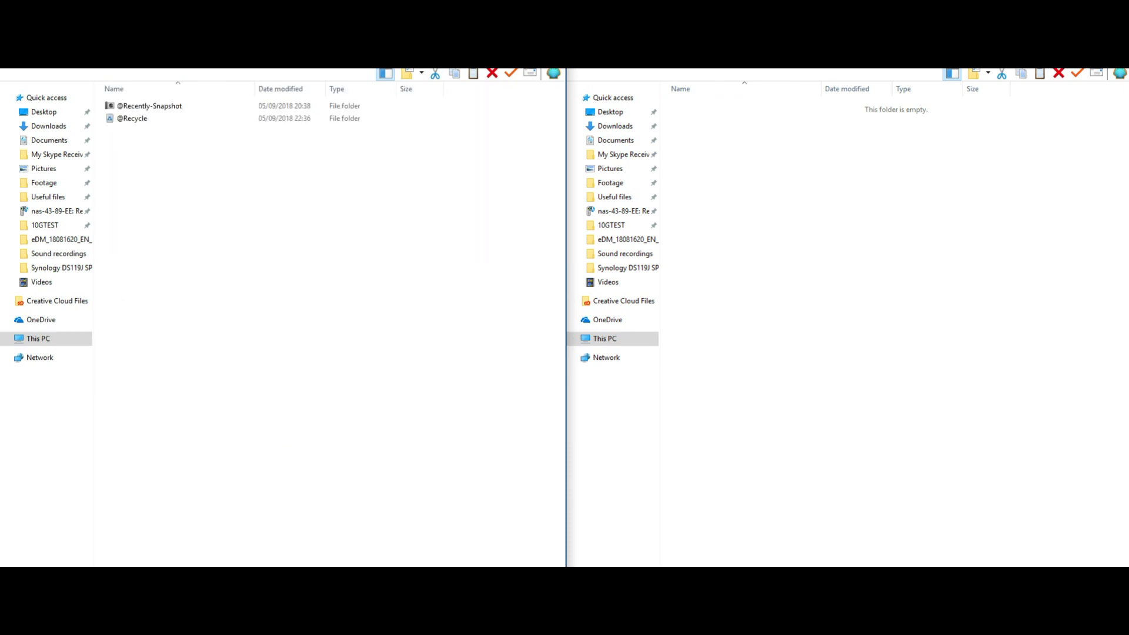
Create a new folder named 10G FILES on the 10Gbe TEST (Q:) share.
right_click(143, 166)
mouse_move(176, 327)
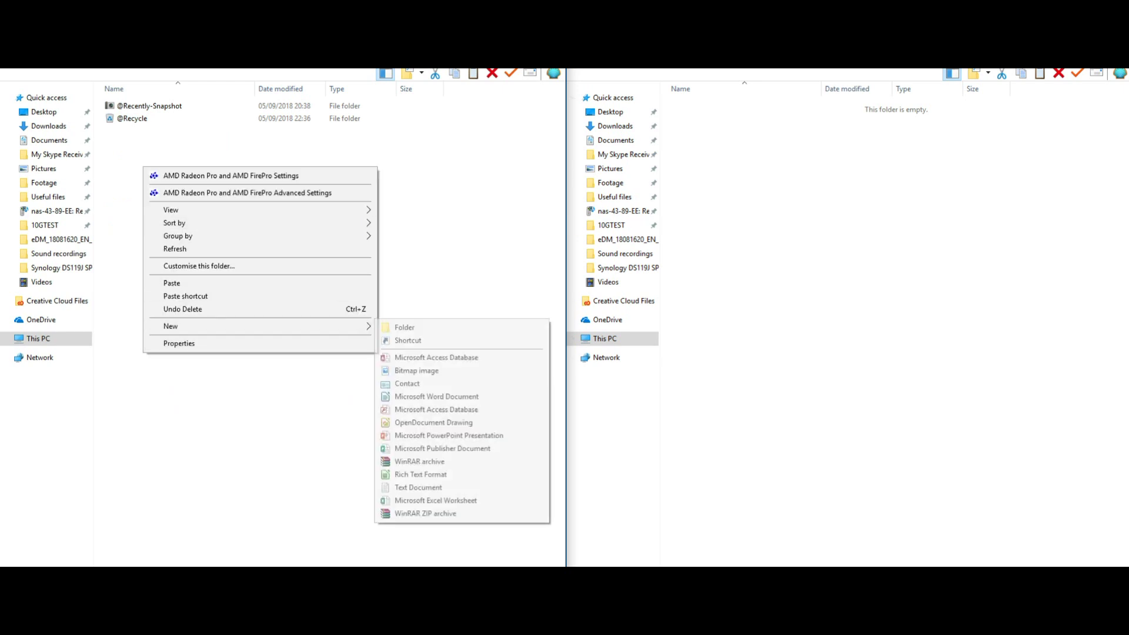
click(405, 327)
text(10)
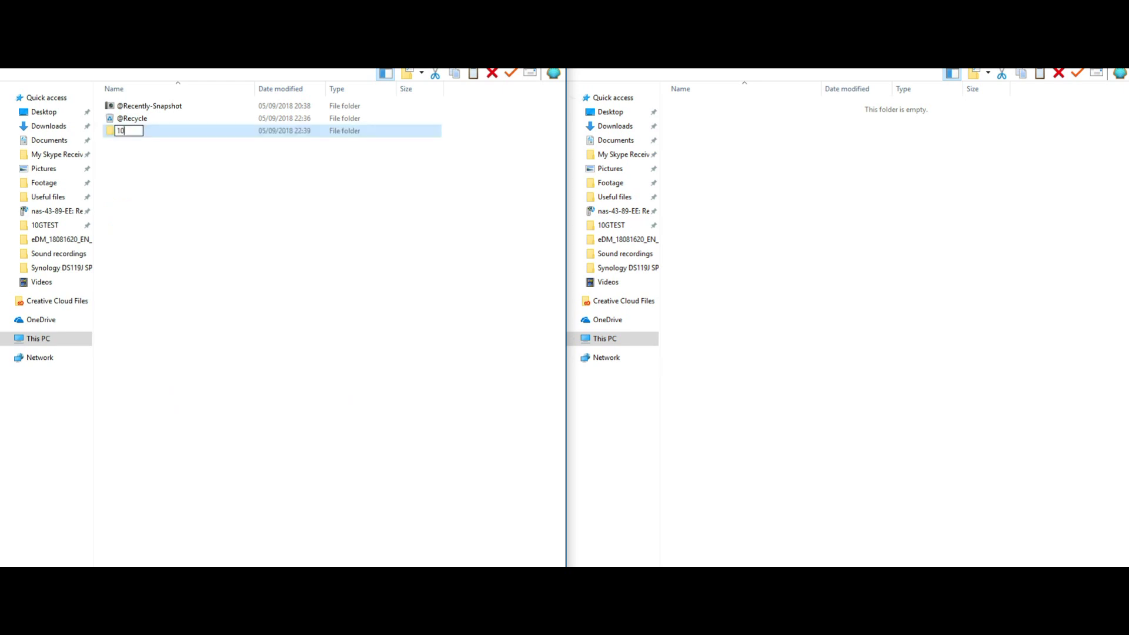
text(G FILES)
key(Return)
Return from the results folder to Footage and copy the 10G TEST FILES - 35GB folder to the clipboard.
click(735, 181)
key(alt+Left)
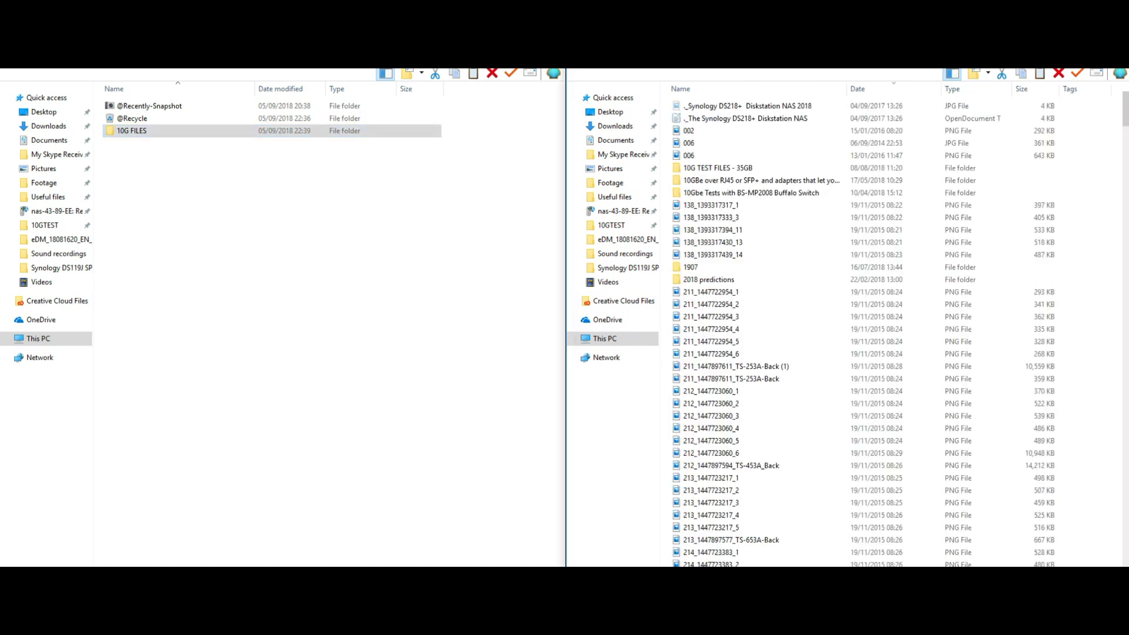
click(706, 217)
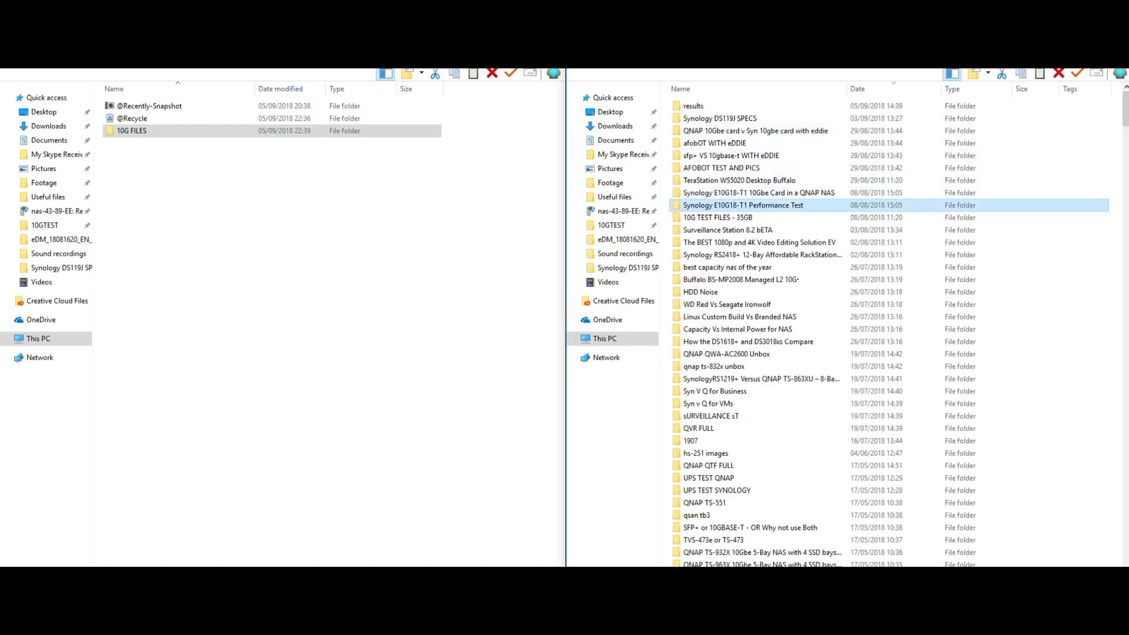
right_click(719, 219)
click(759, 461)
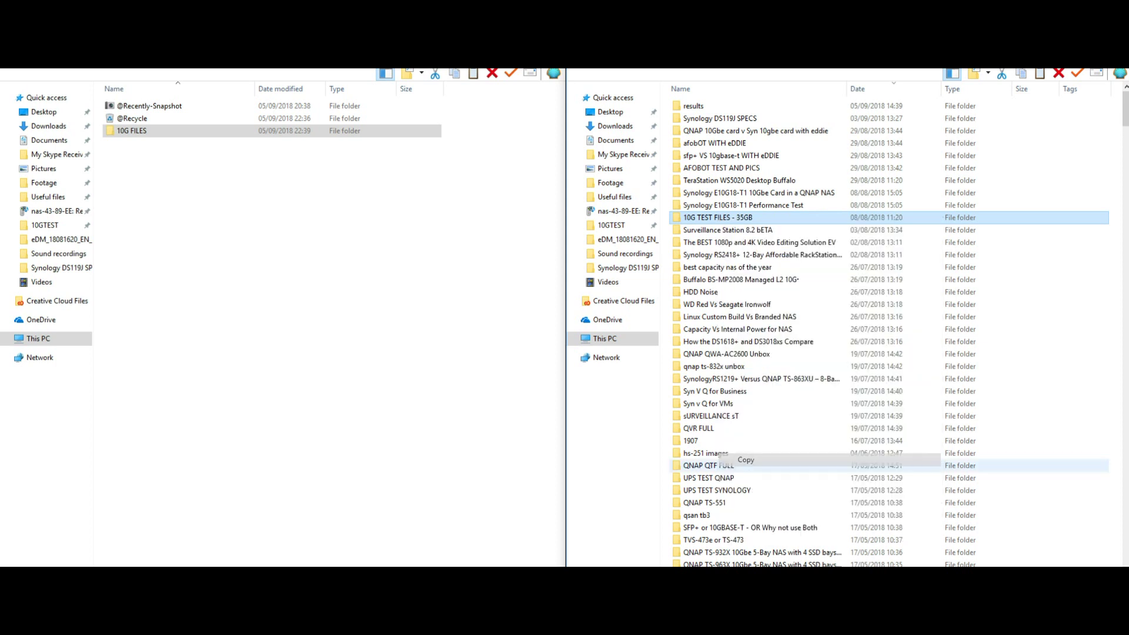
Minimize the Footage window, open the 10G FILES folder, paste the copied test folder there and reposition the progress dialog.
click(1062, 26)
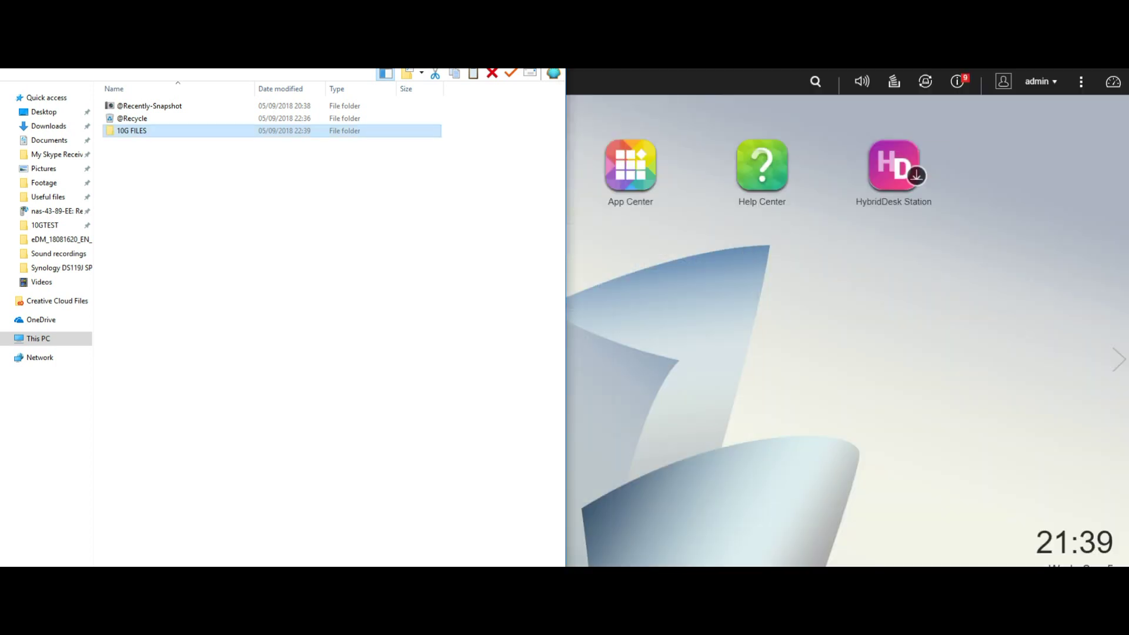
key(Return)
right_click(188, 205)
click(205, 319)
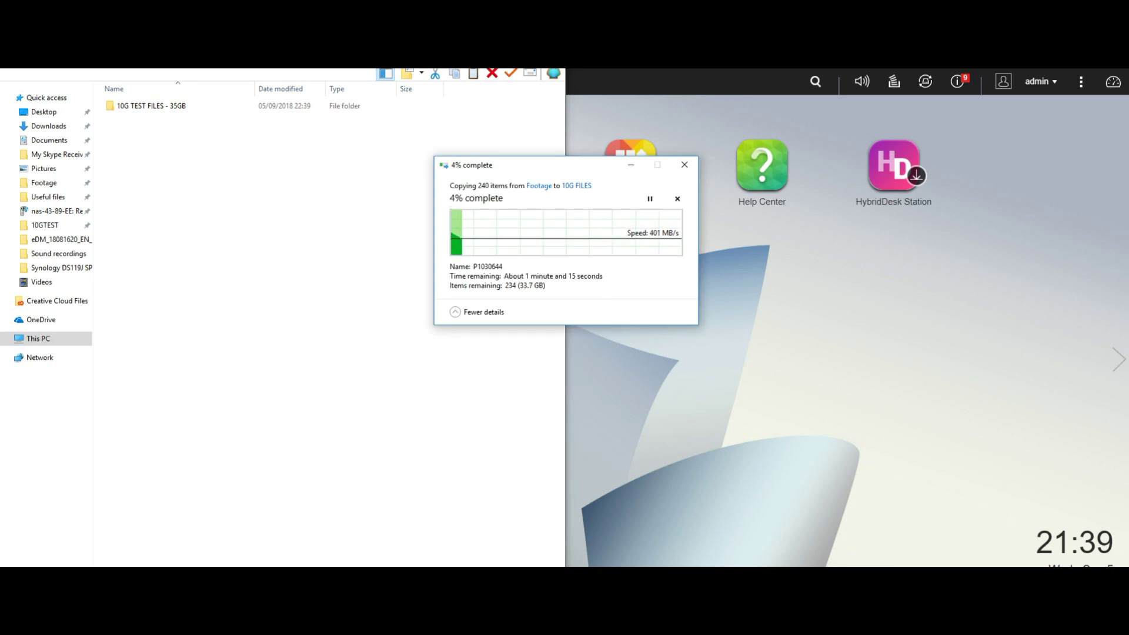
drag(591, 165, 421, 230)
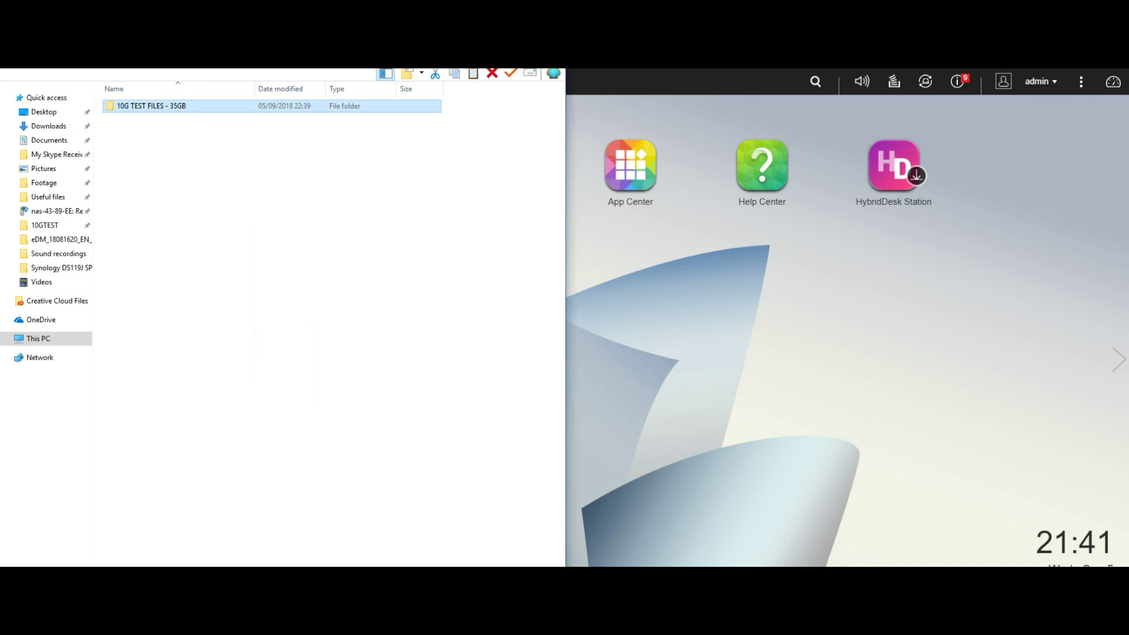
Copy the 10G TEST FILES - 35GB folder from 10G FILES into the results folder inside Footage.
right_click(176, 106)
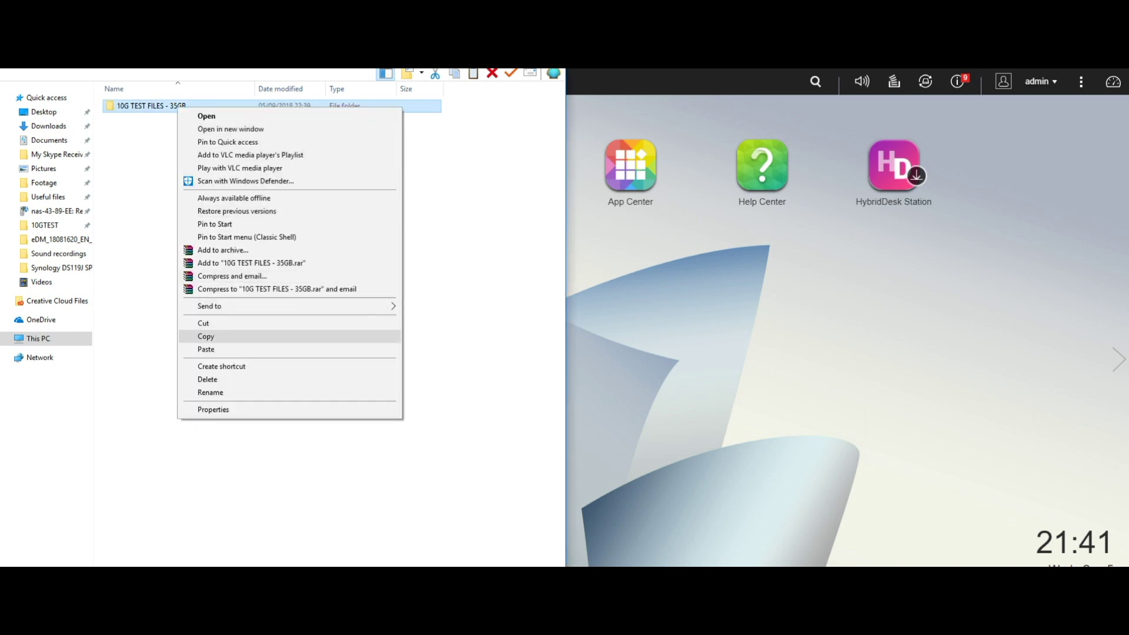
click(206, 337)
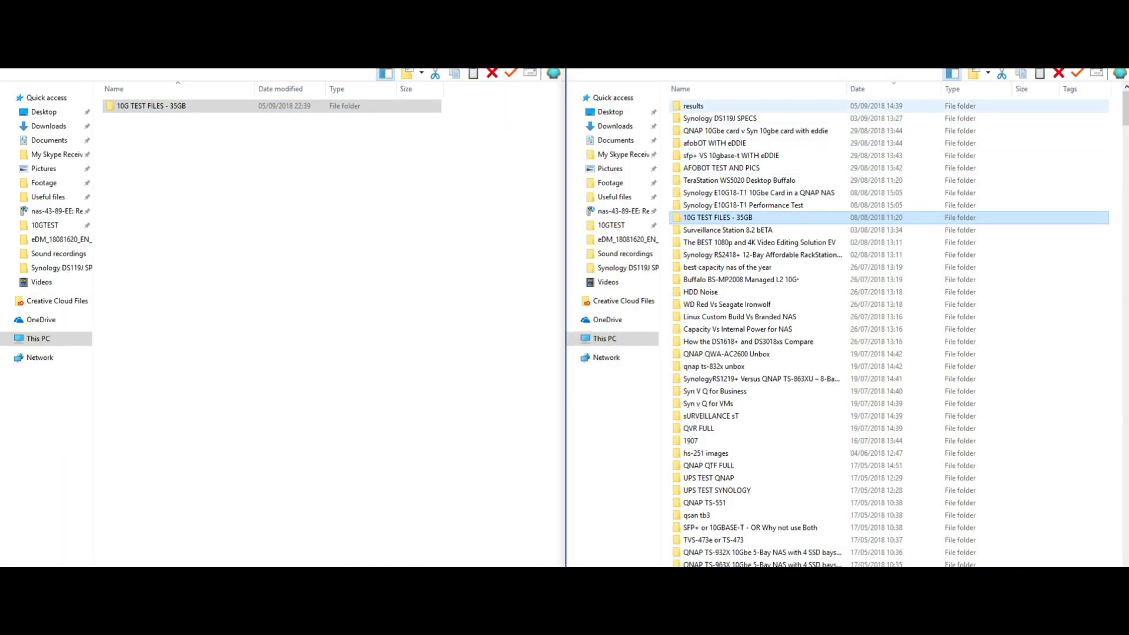
right_click(744, 190)
click(776, 308)
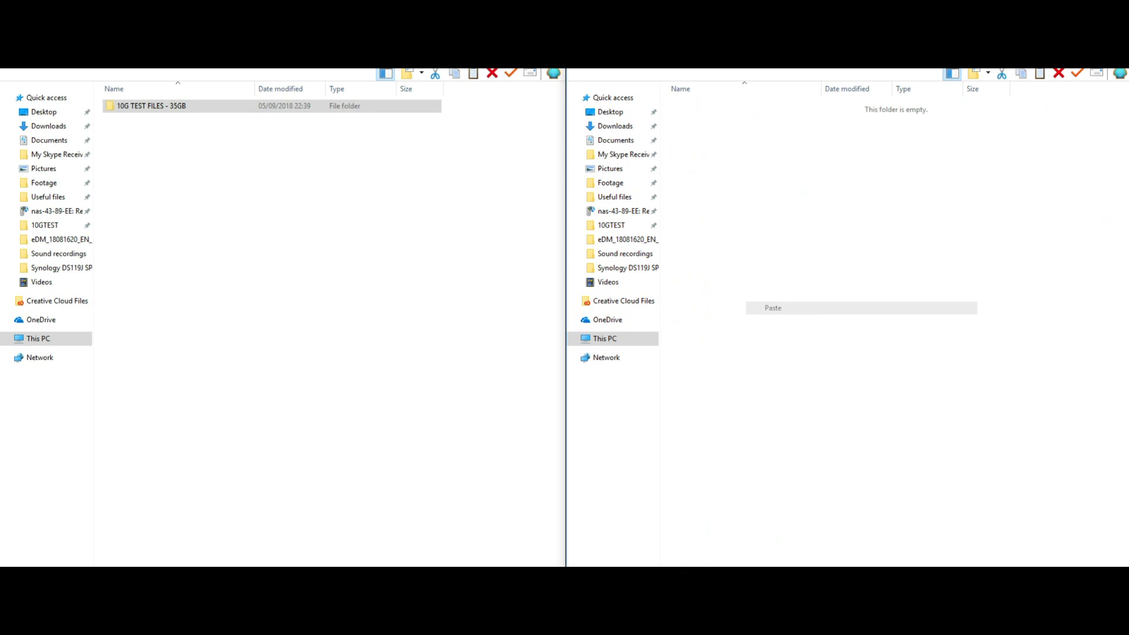